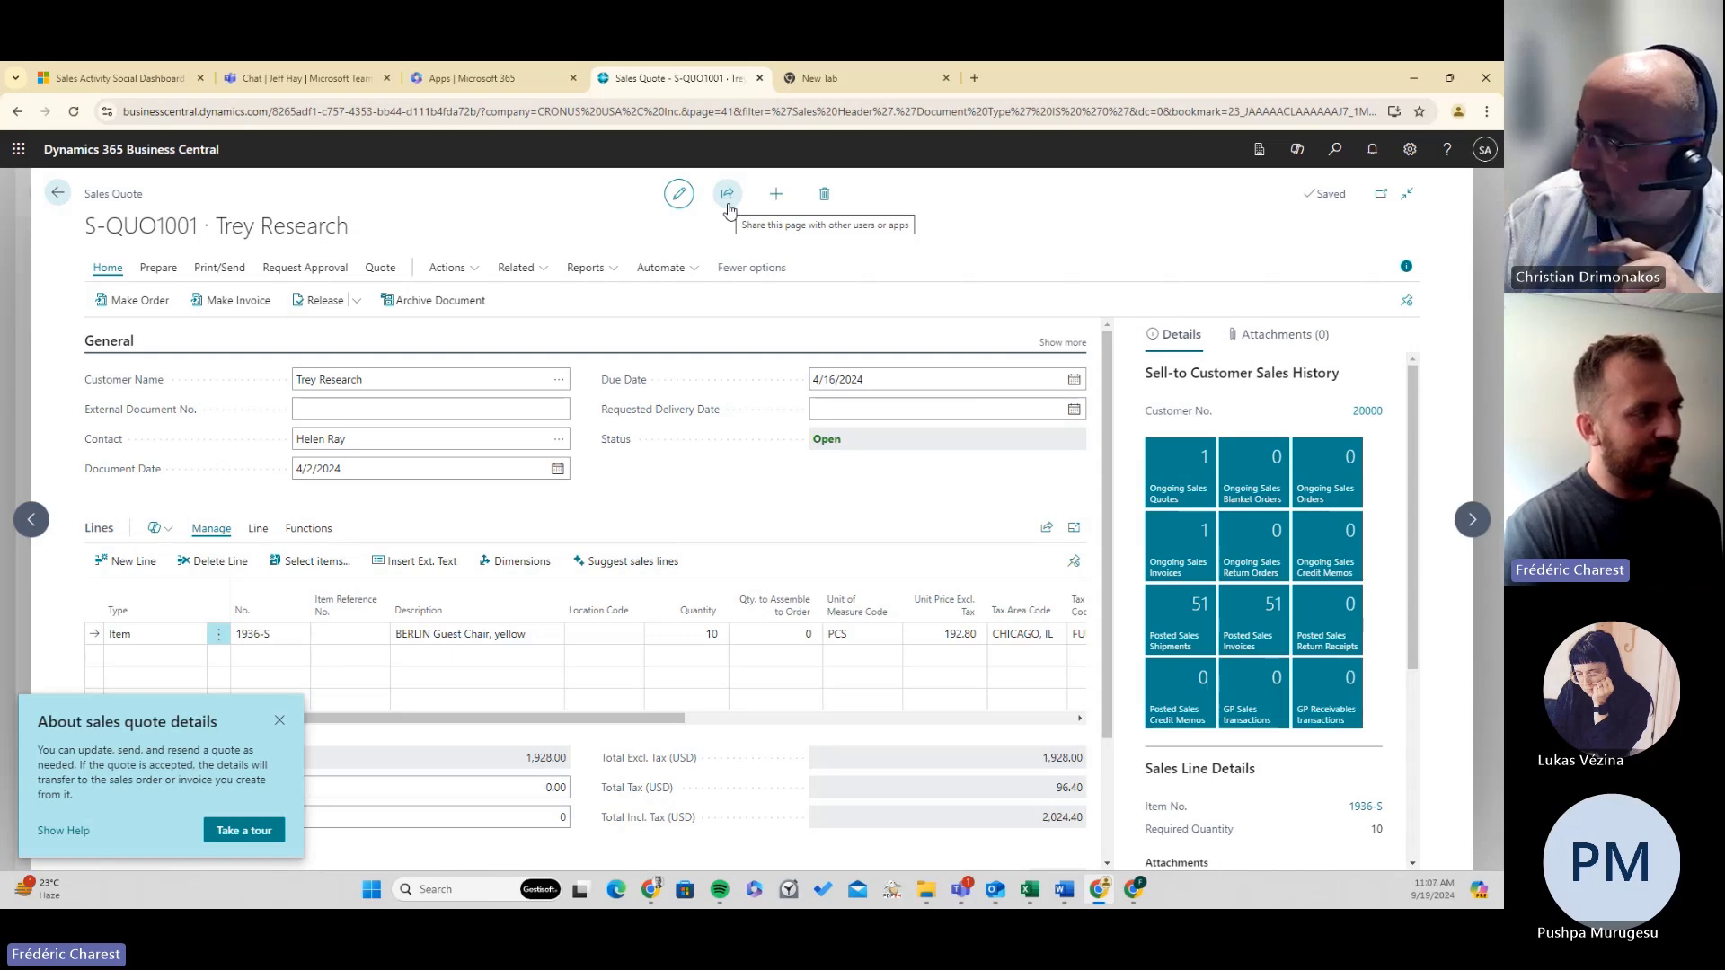
Share sales quote S-QUO1001 to Microsoft Teams from the quote page's Share menu.
{"action": "left_click", "coordinate": [729, 200]}
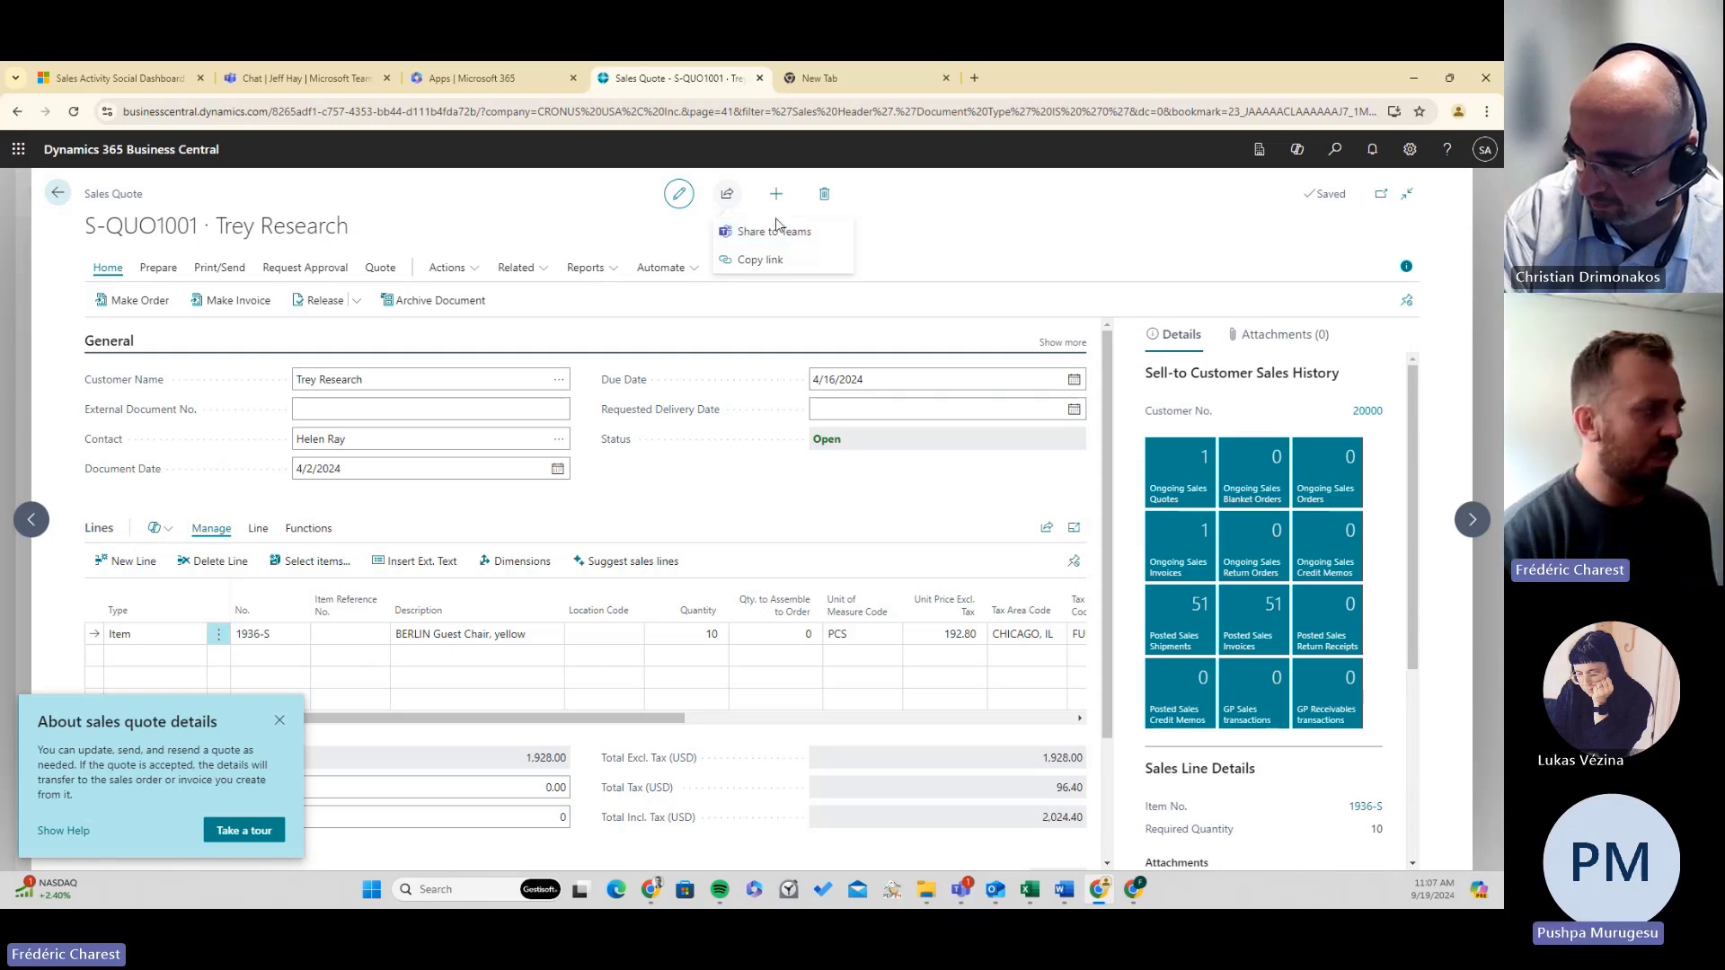
{"action": "left_click", "coordinate": [819, 234]}
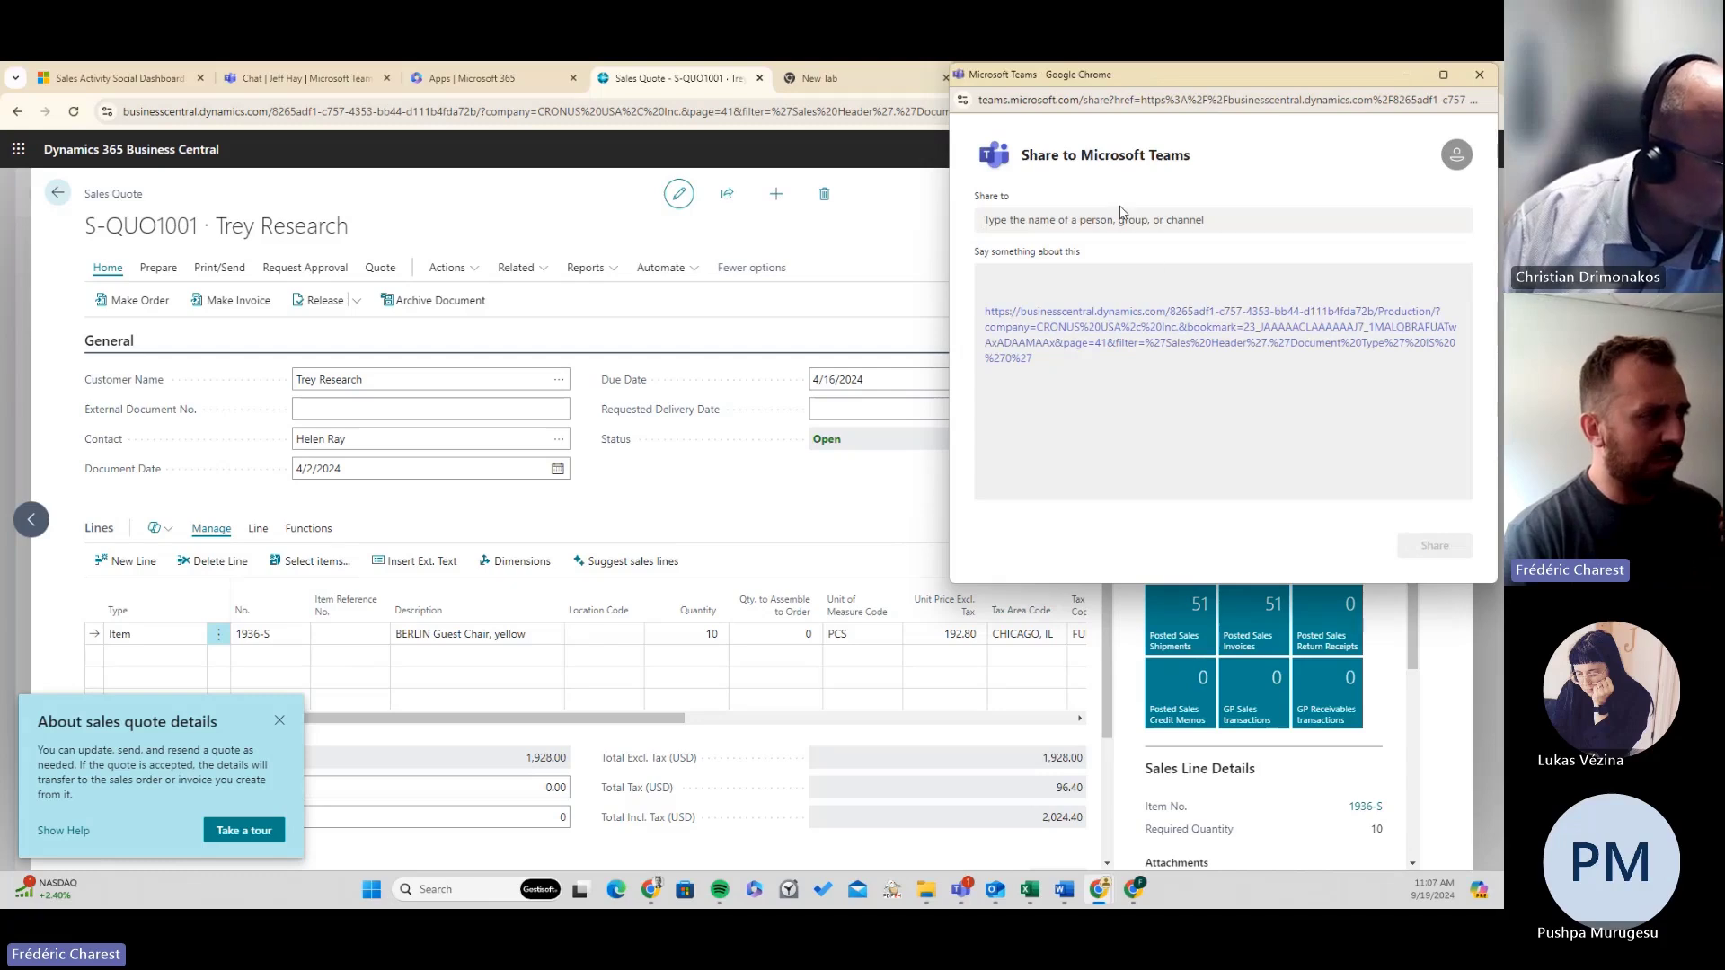
Turn on the Sales Quote preview card for the shared quote link.
{"action": "left_click", "coordinate": [1145, 220]}
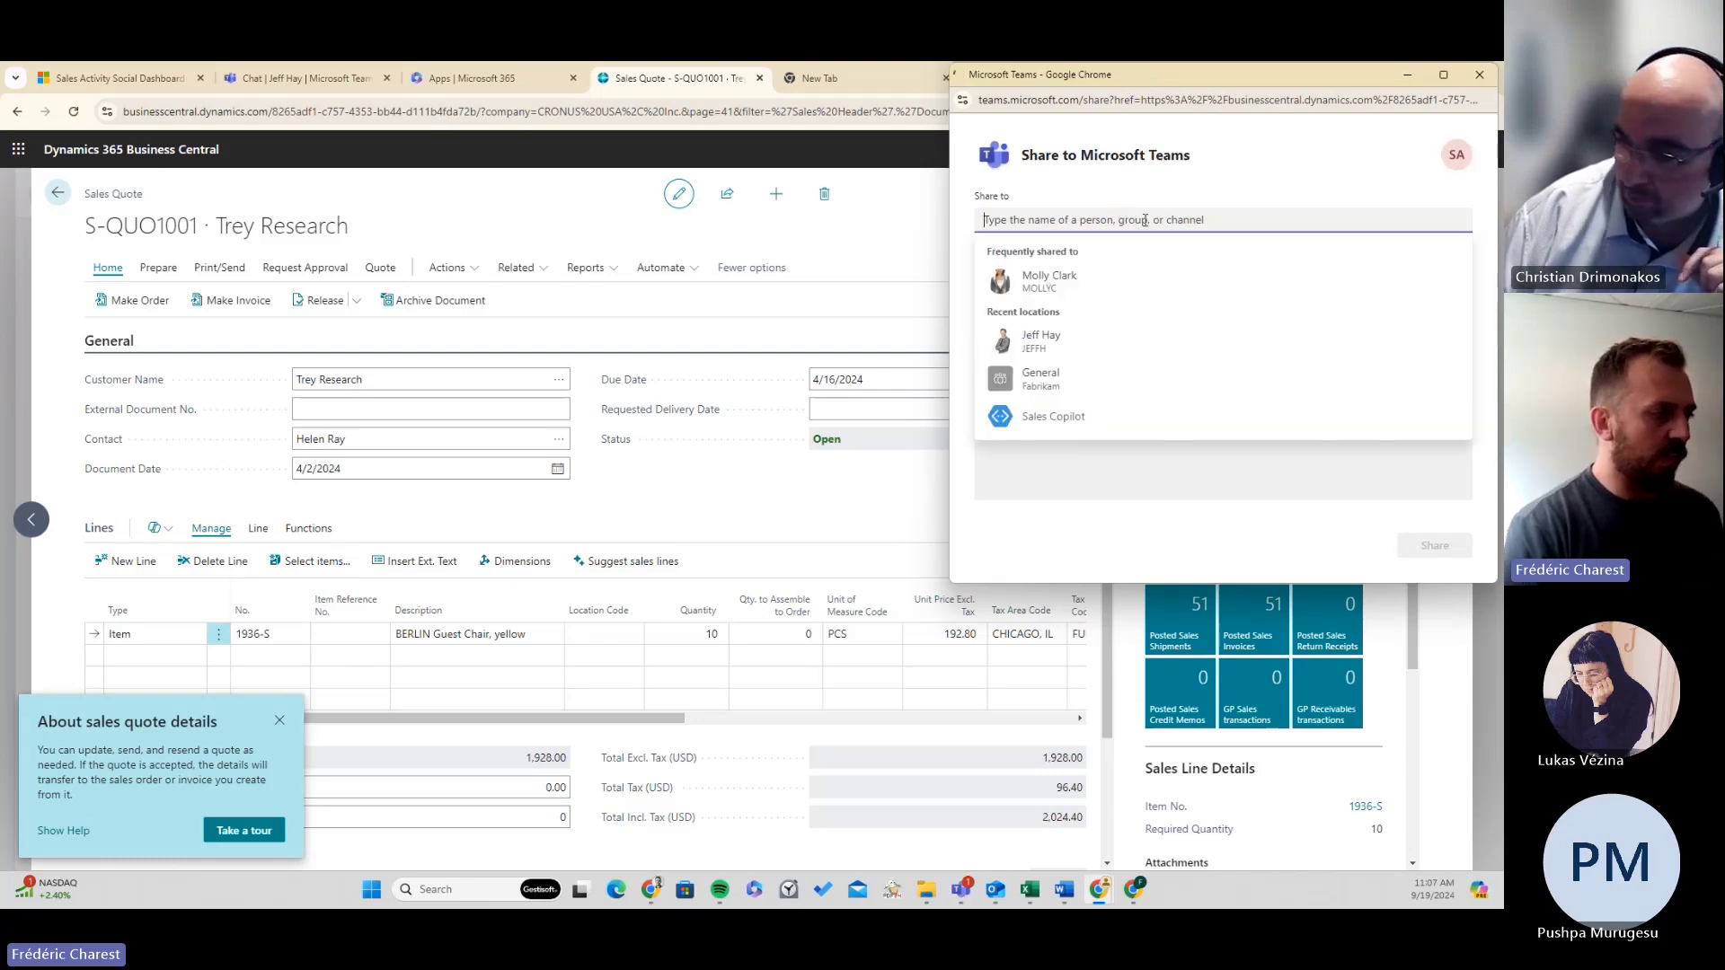
{"action": "key", "text": "Escape"}
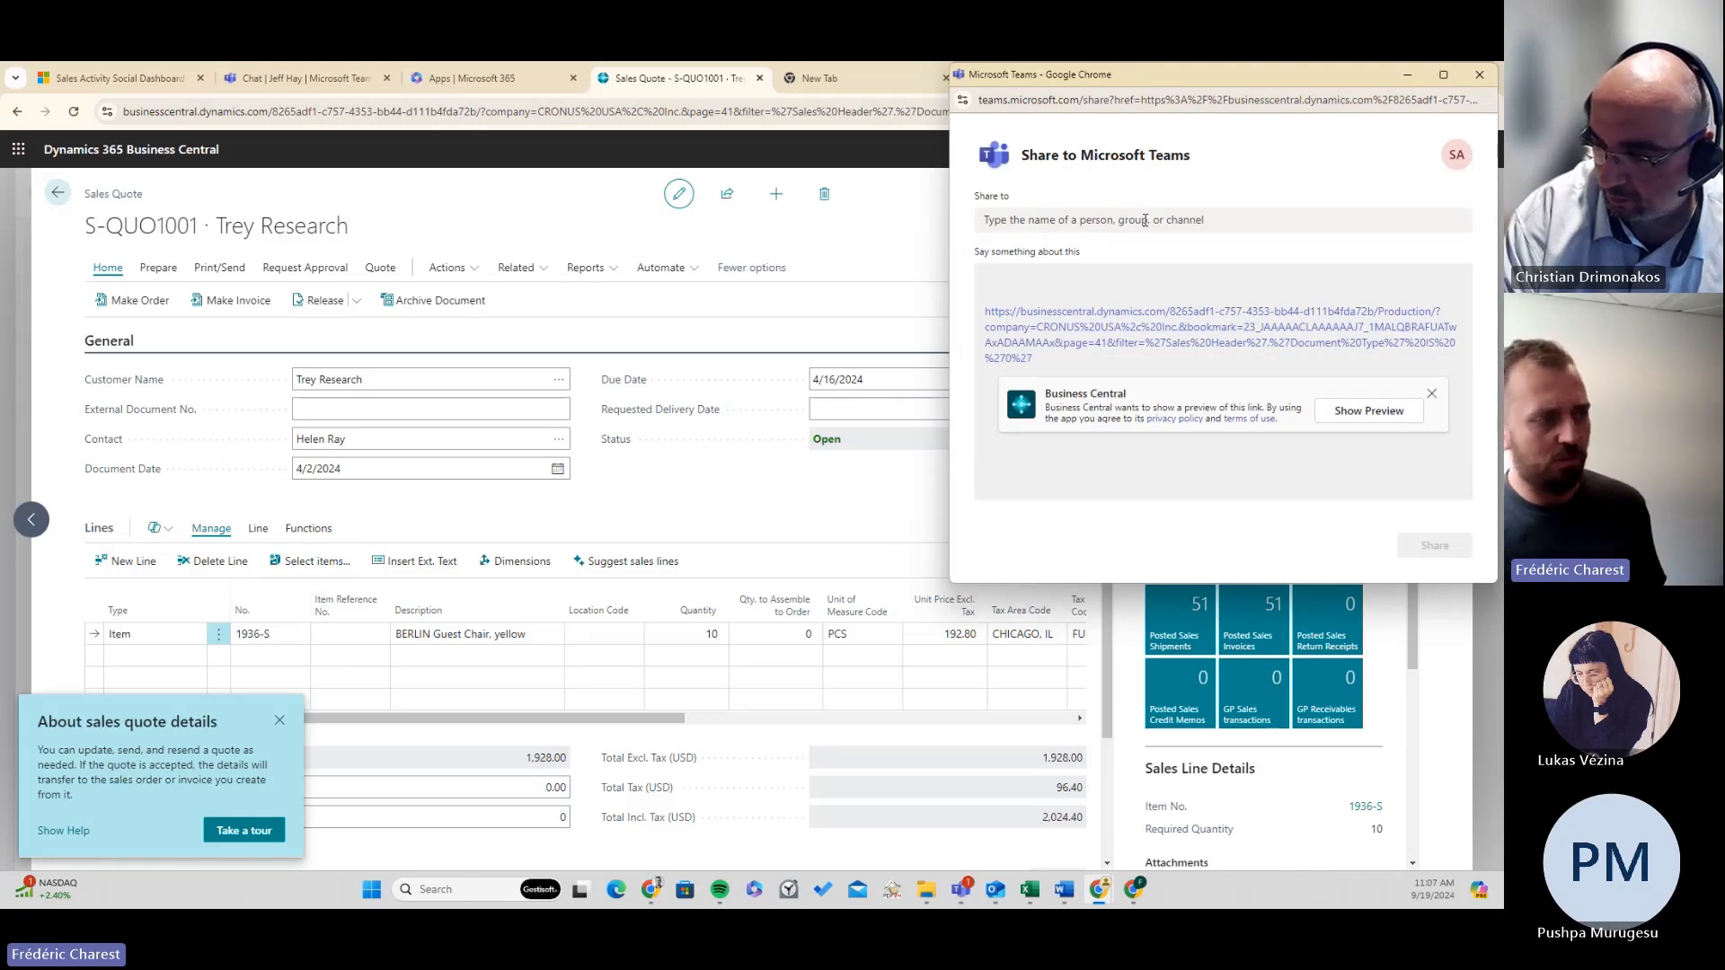
{"action": "left_click", "coordinate": [1389, 415]}
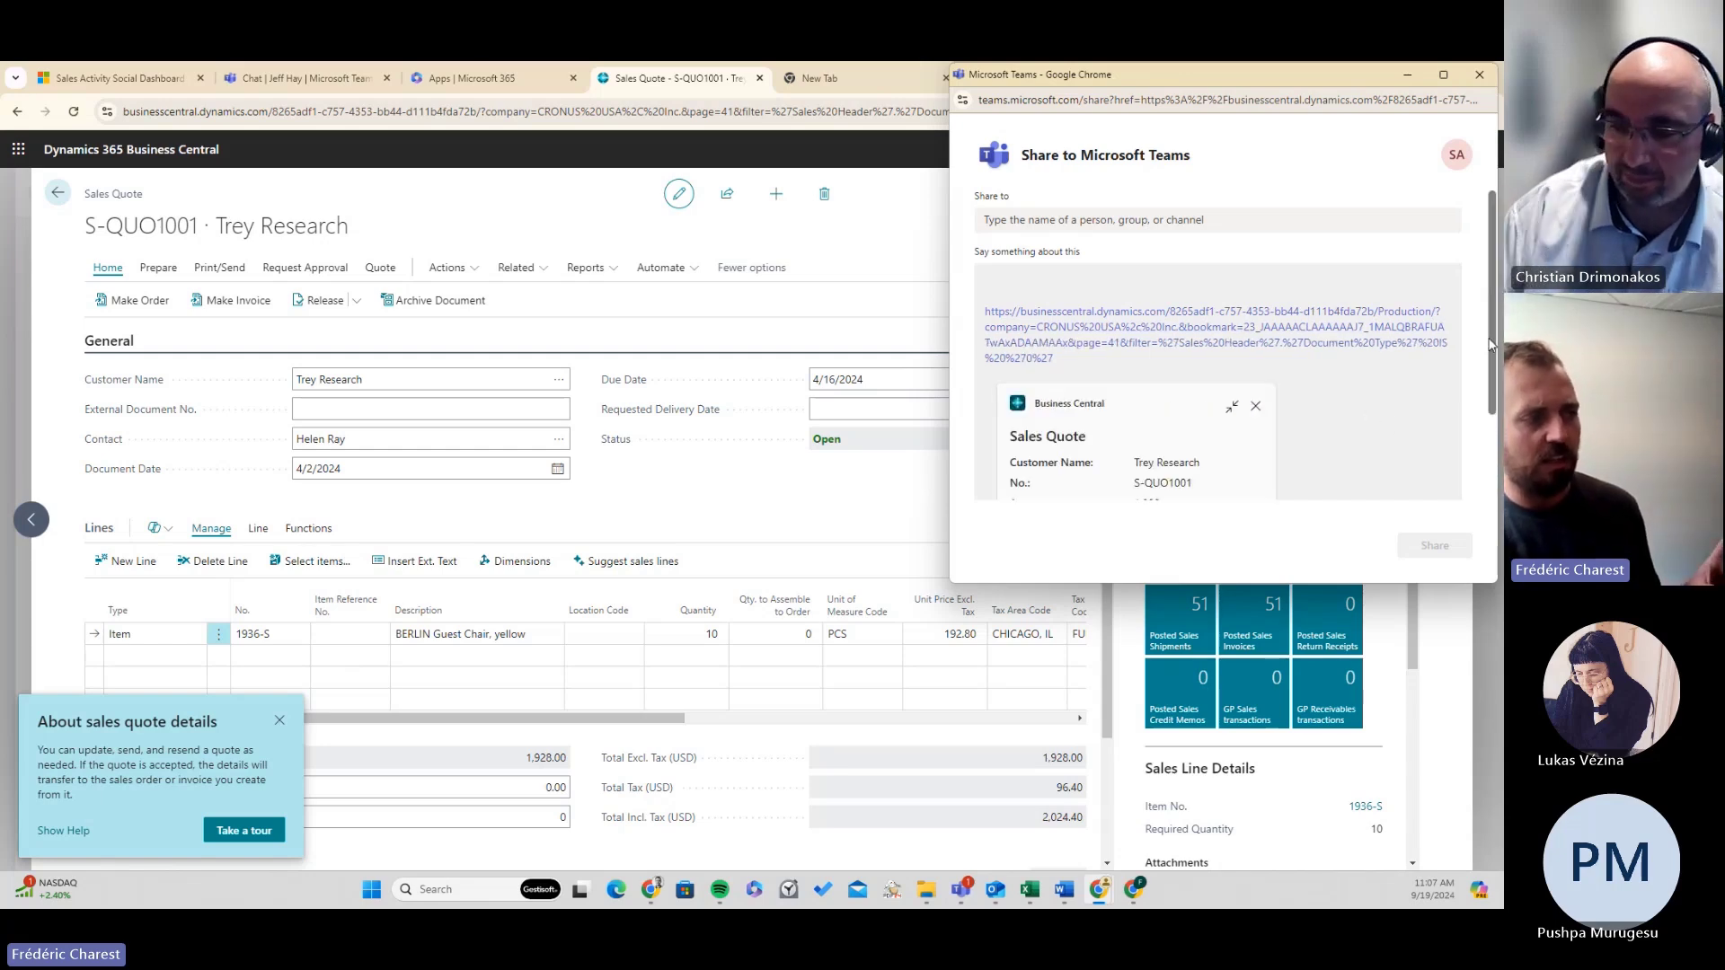
{"action": "left_click_drag", "start_coordinate": [1490, 337], "coordinate": [1489, 435]}
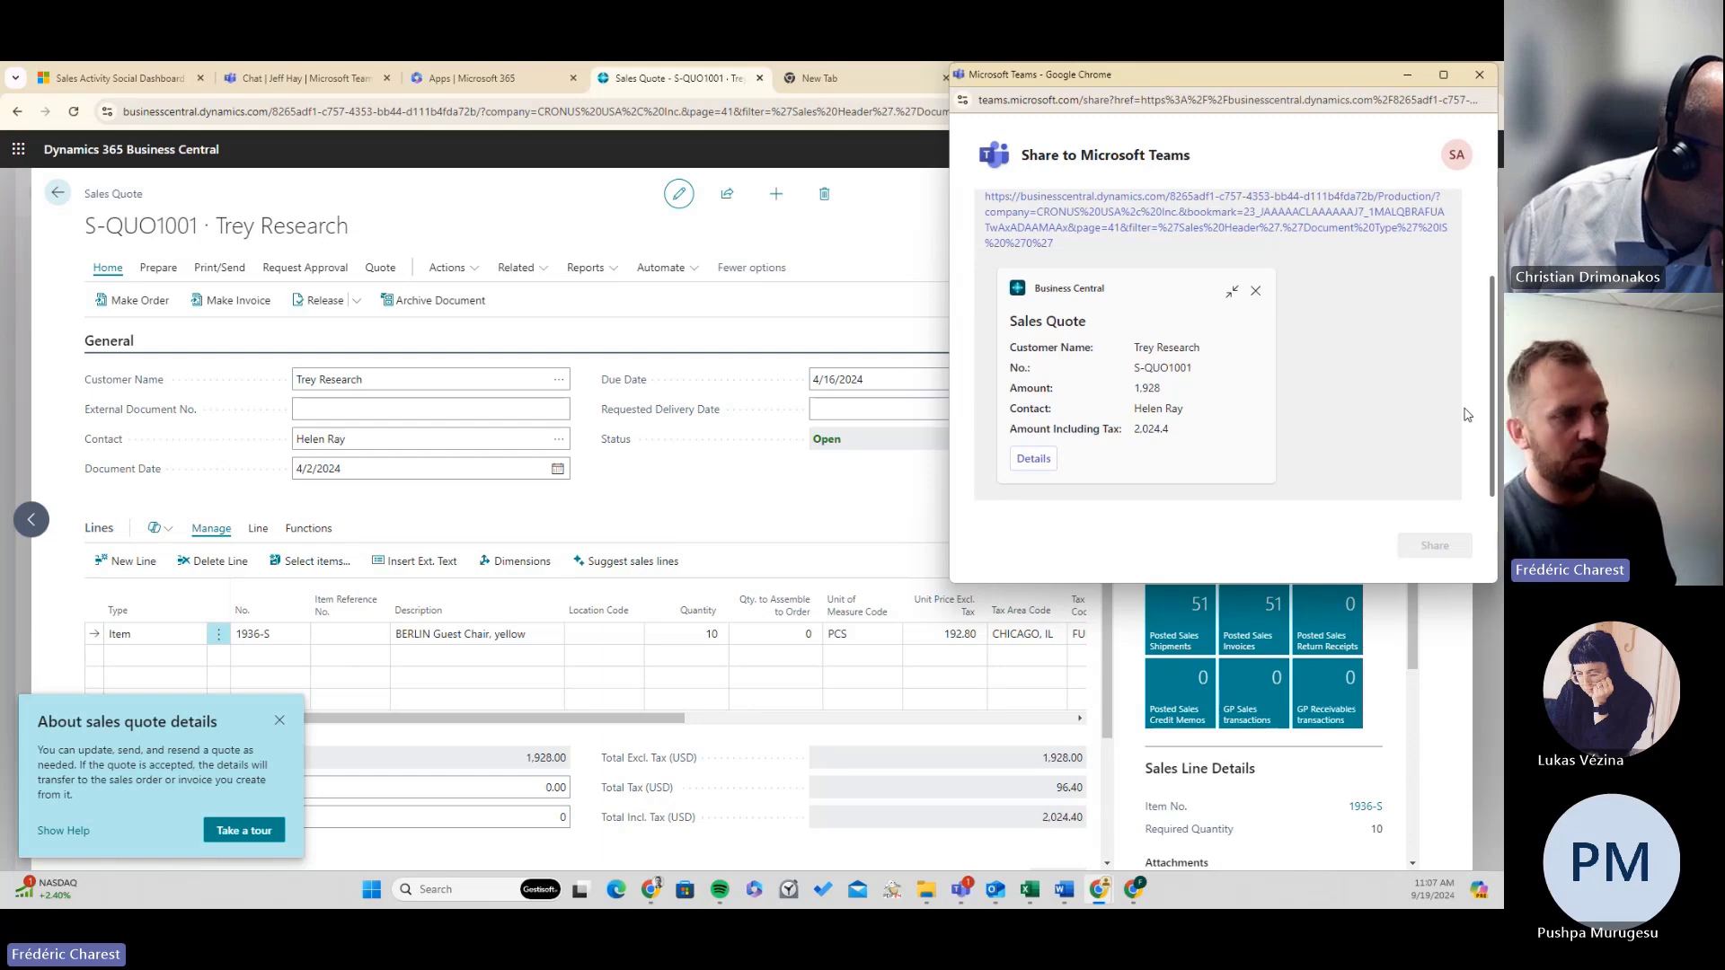
Share the link to the colleague with the note 'The quote is ready, you can send it to your customer'.
{"action": "left_click", "coordinate": [1149, 222]}
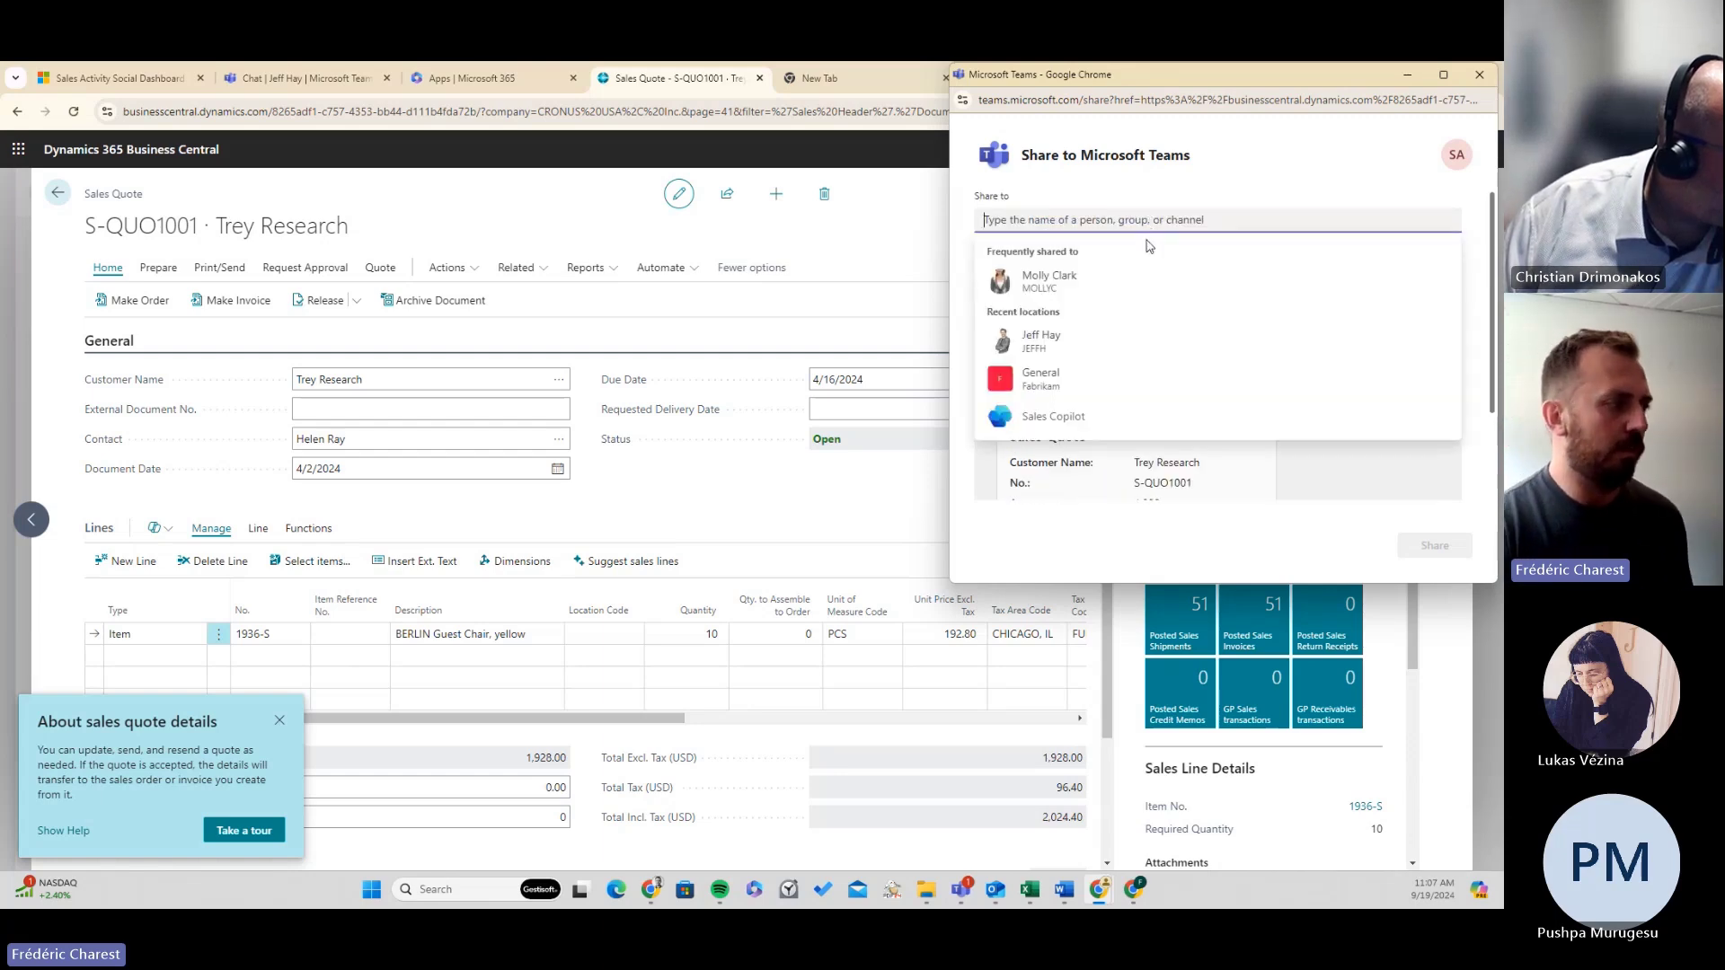
{"action": "left_click", "coordinate": [1082, 331]}
{"action": "left_click", "coordinate": [1051, 284]}
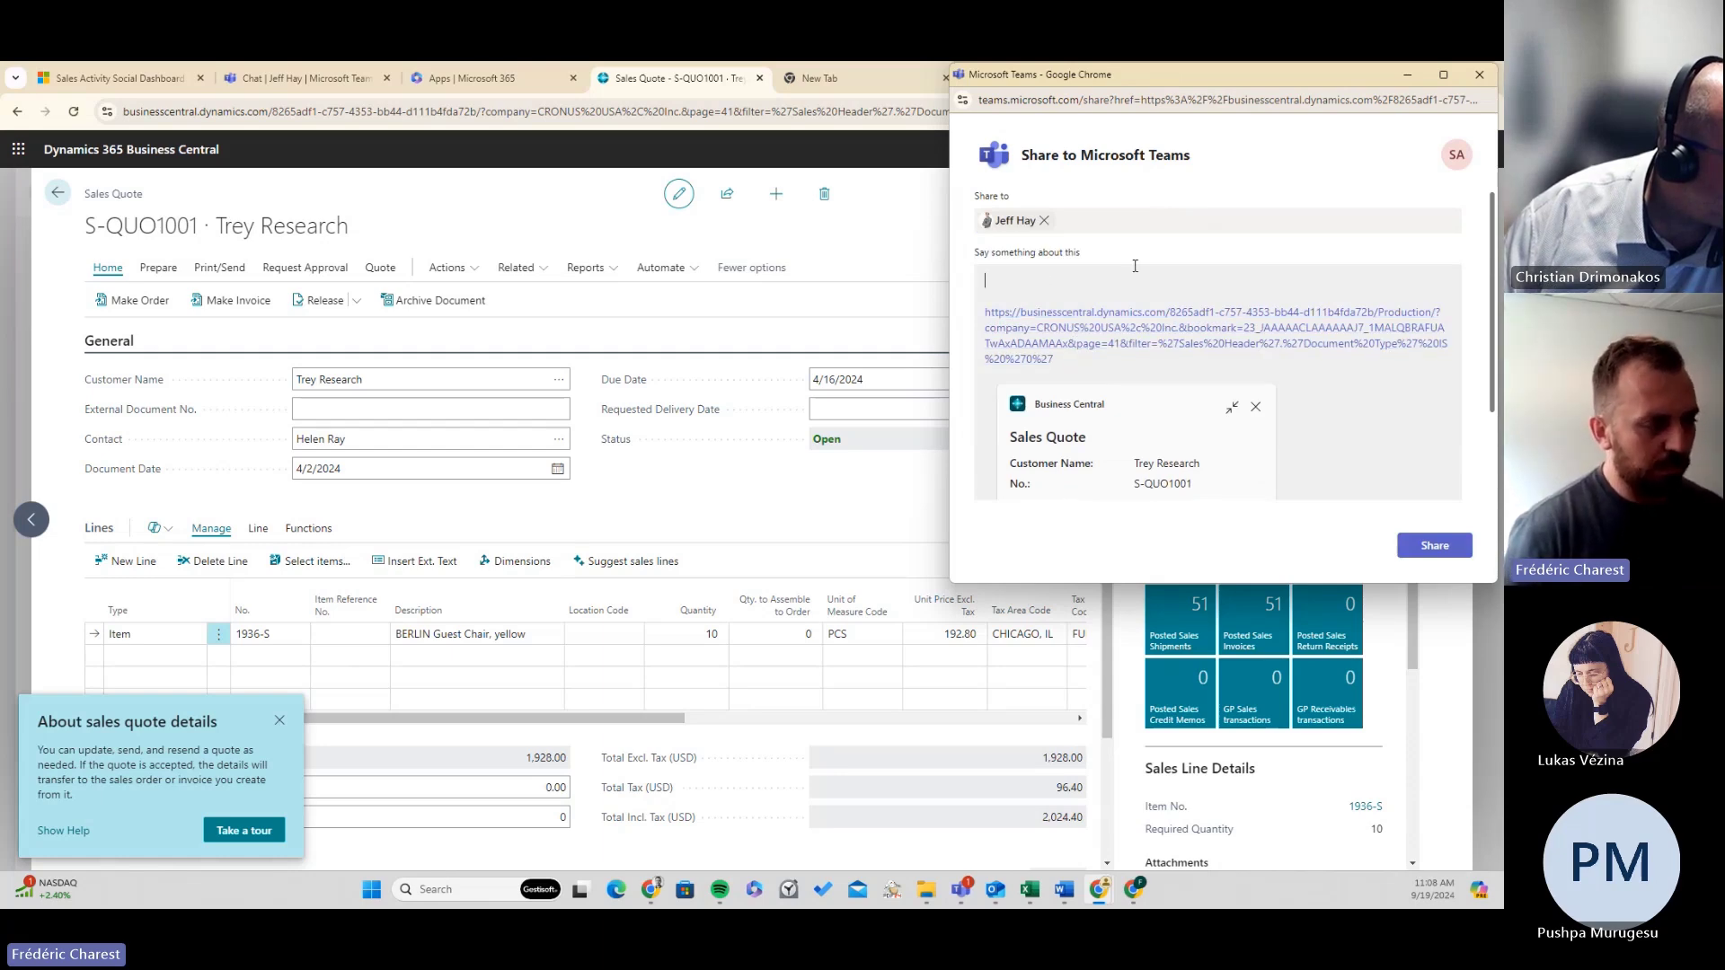
{"action": "type", "text": "The quote is ready "}
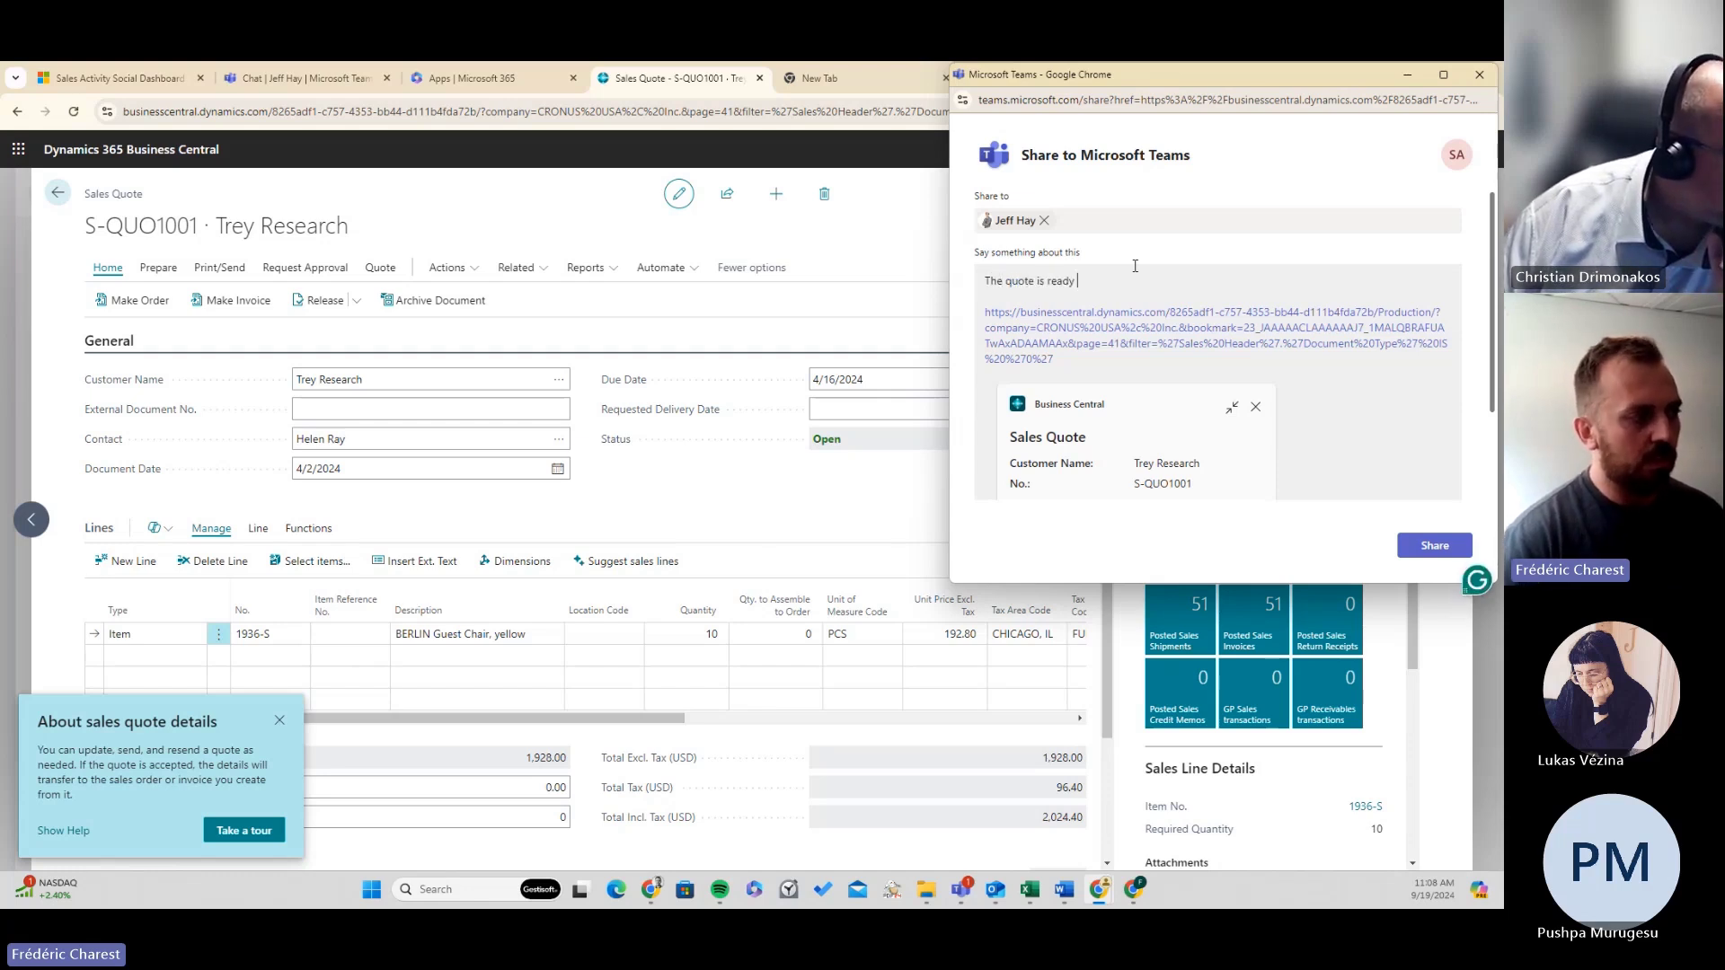
{"action": "type", "text": ", you can send "}
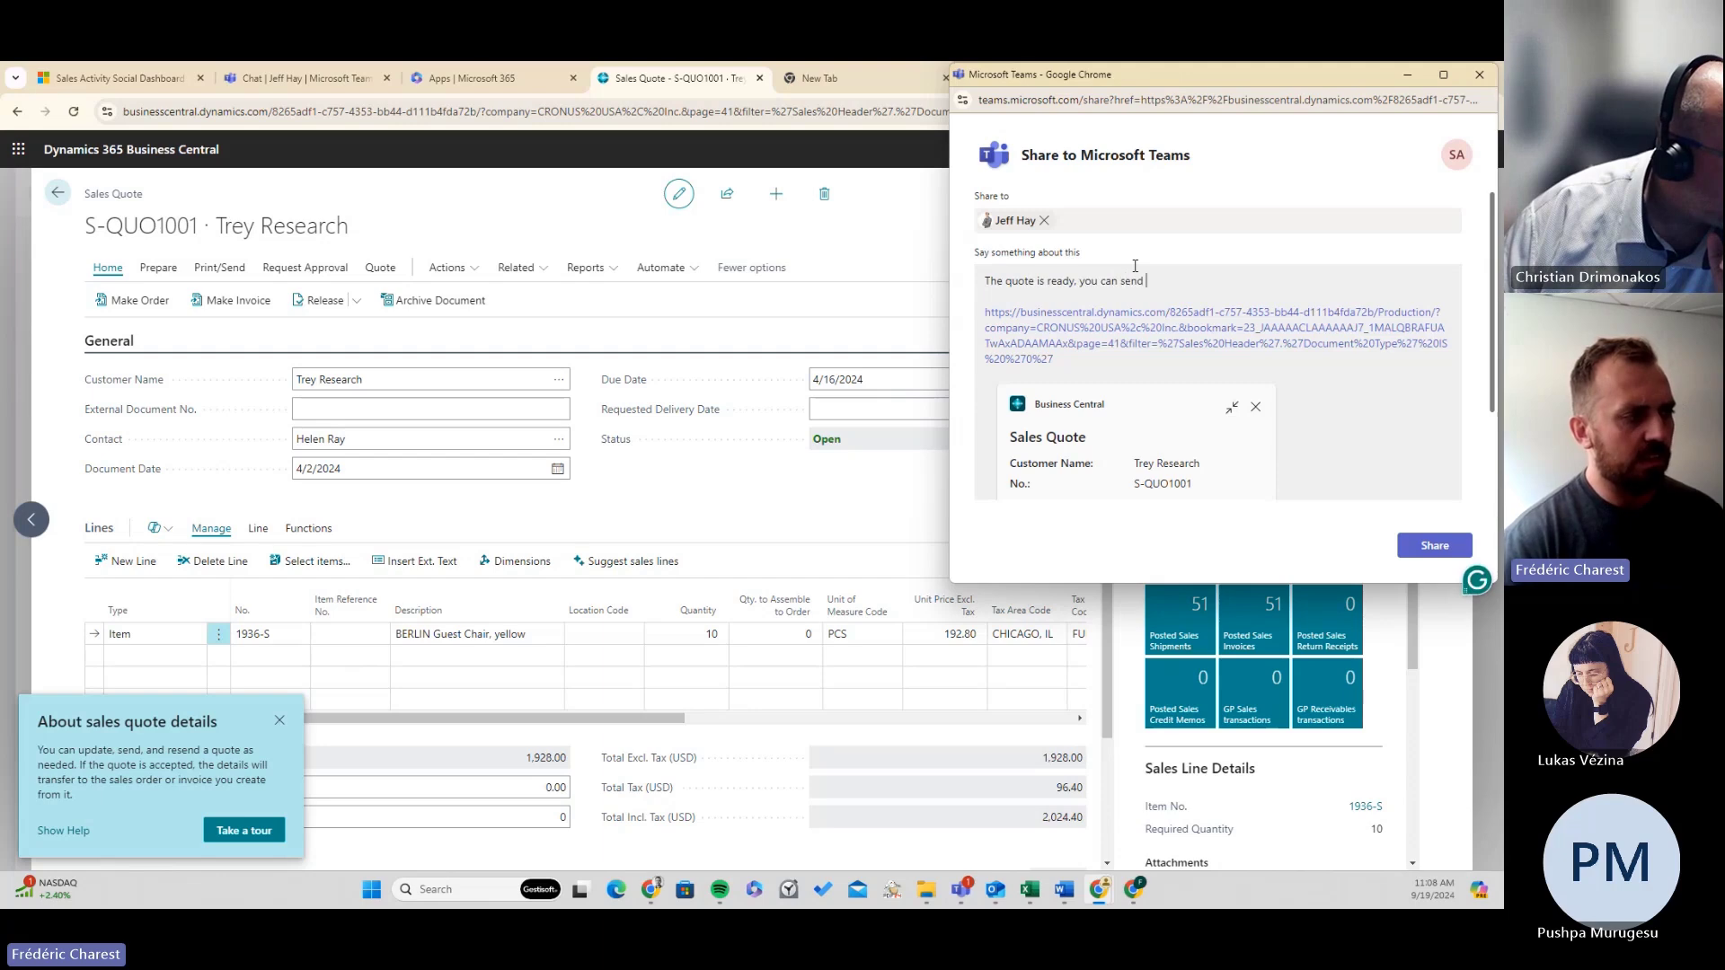
{"action": "type", "text": "it to your customer"}
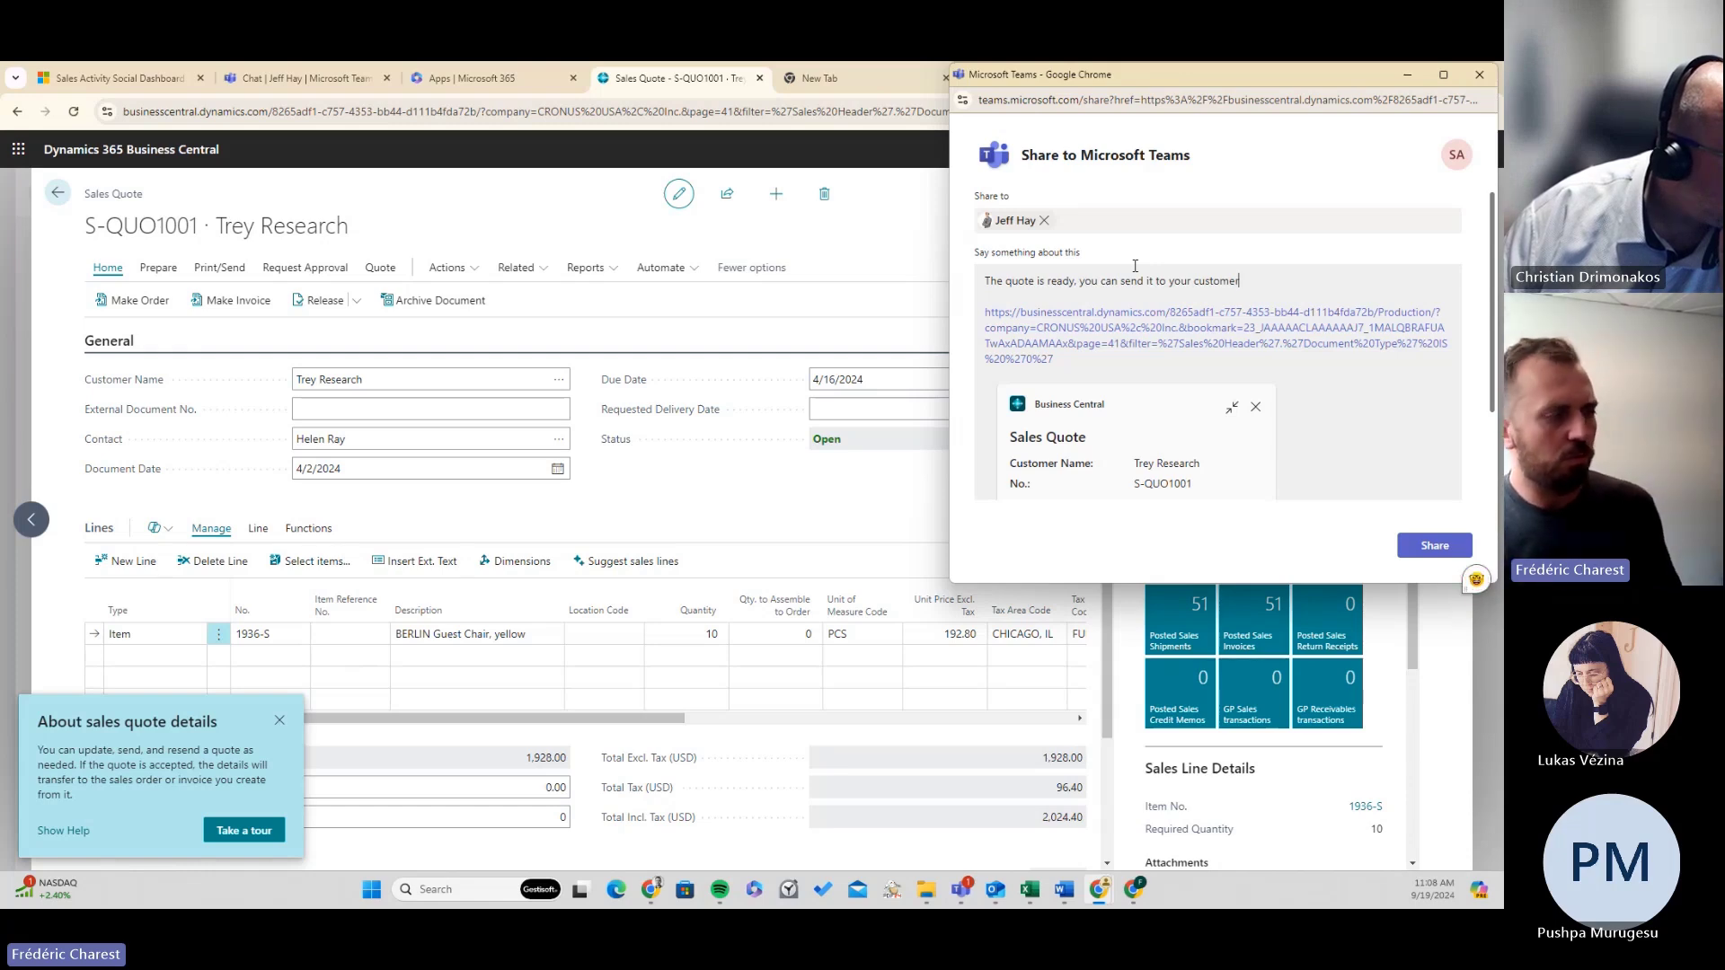
{"action": "left_click", "coordinate": [1457, 548]}
{"action": "left_click", "coordinate": [1236, 499]}
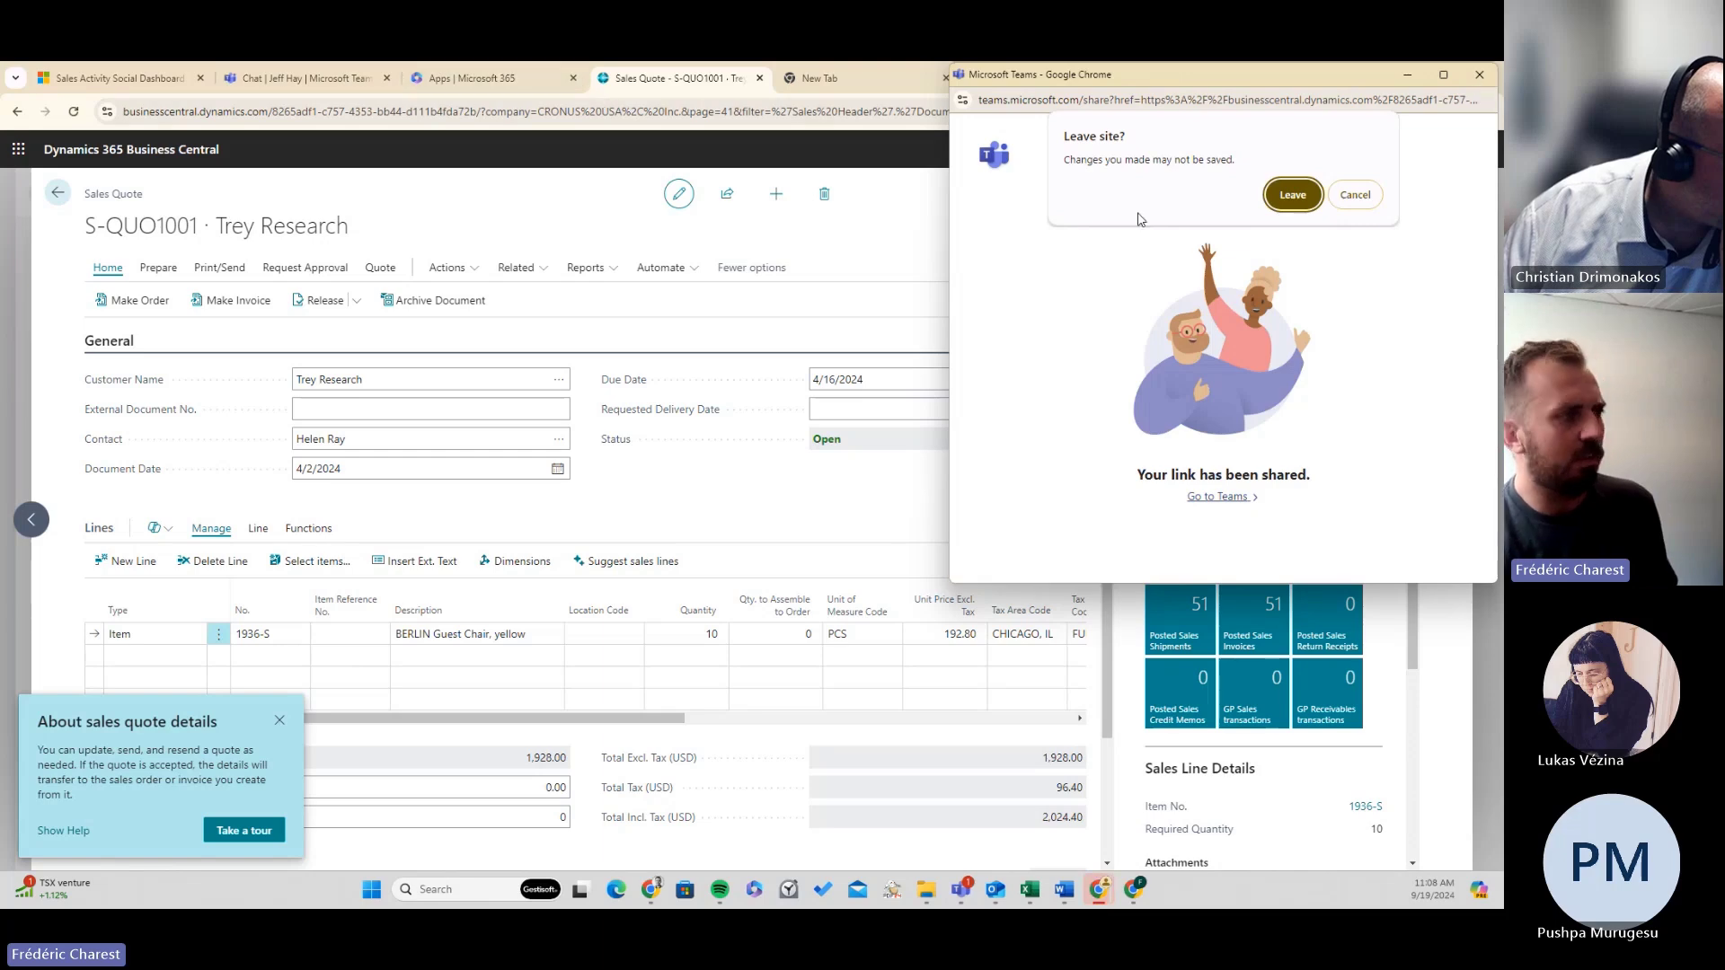
Leave the share page and open the colleague's chat showing the S-QUO1001 Sales Quote card.
{"action": "left_click", "coordinate": [1293, 195]}
{"action": "left_click", "coordinate": [276, 79]}
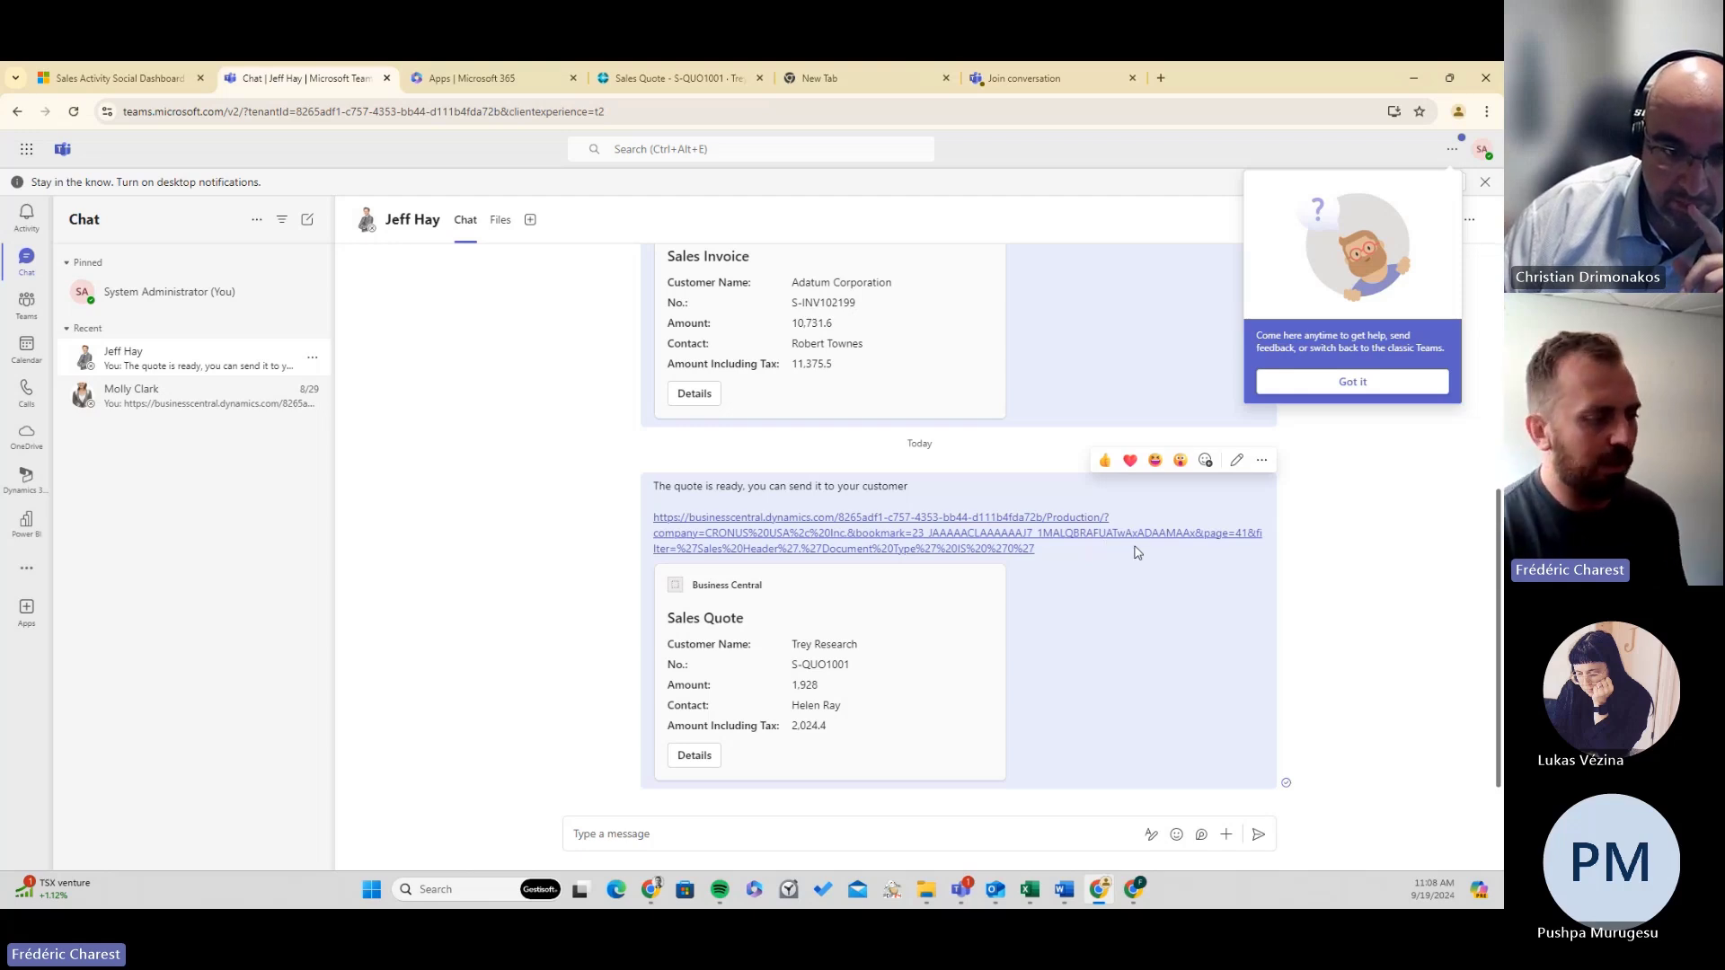
{"action": "left_click", "coordinate": [1076, 832]}
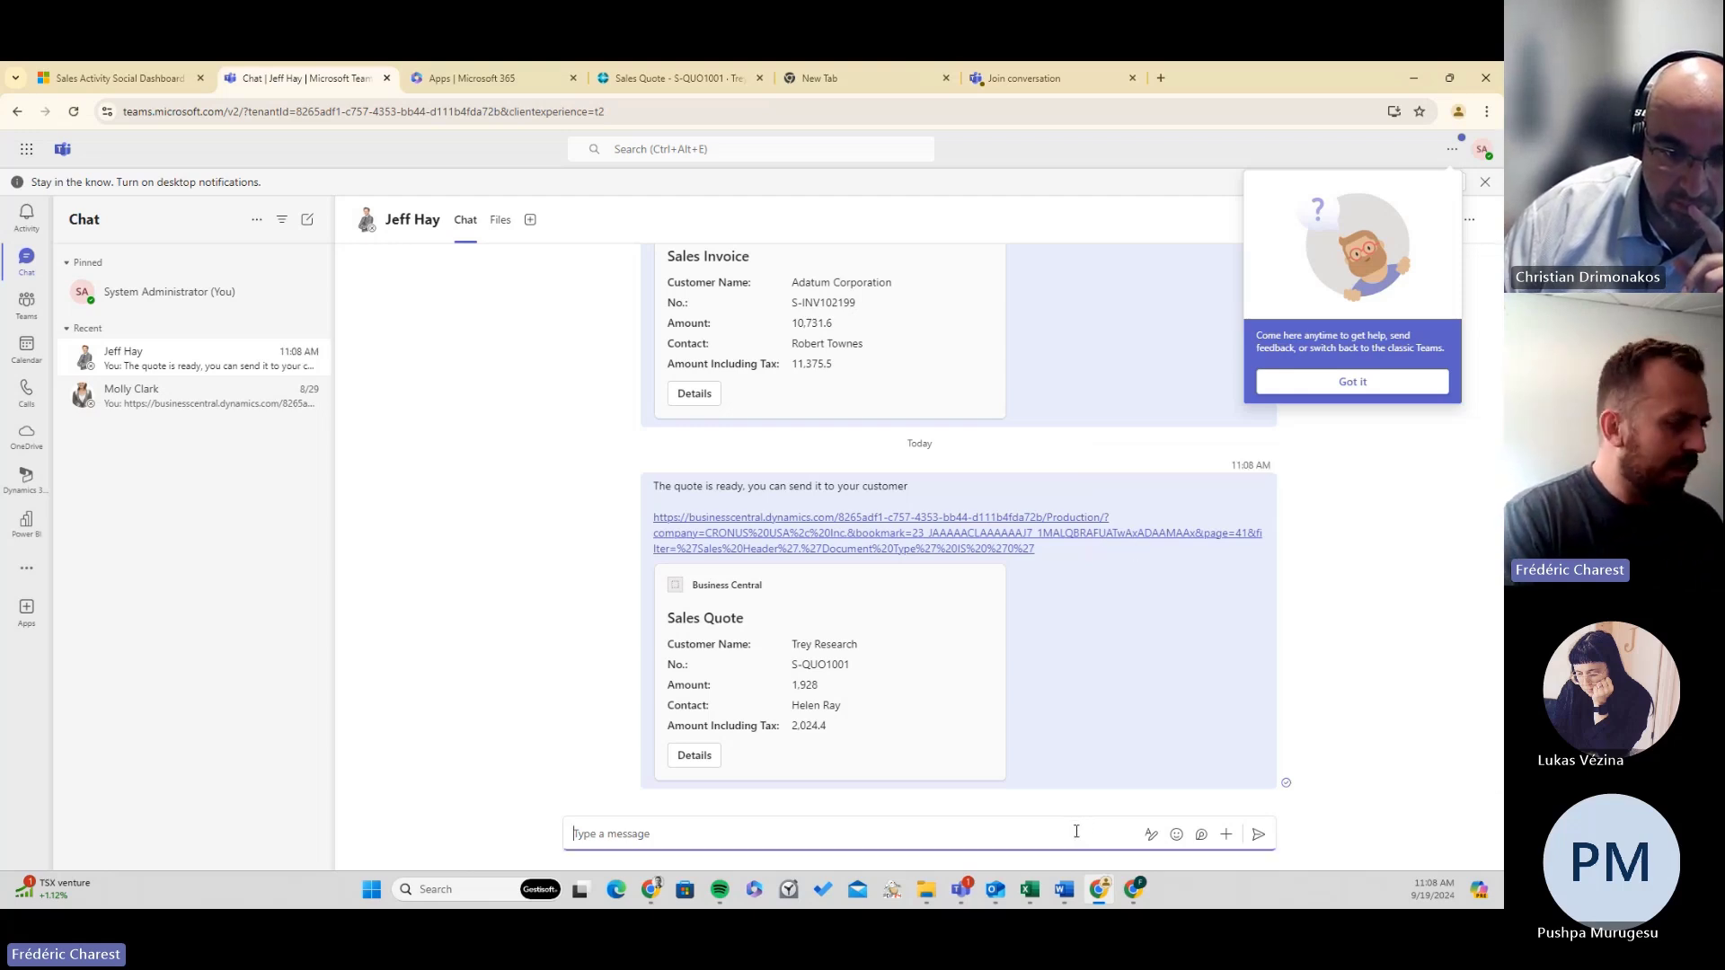
Pick Nod Publishers in the Business Central contact search and post its contact card to the chat.
{"action": "left_click", "coordinate": [1225, 835]}
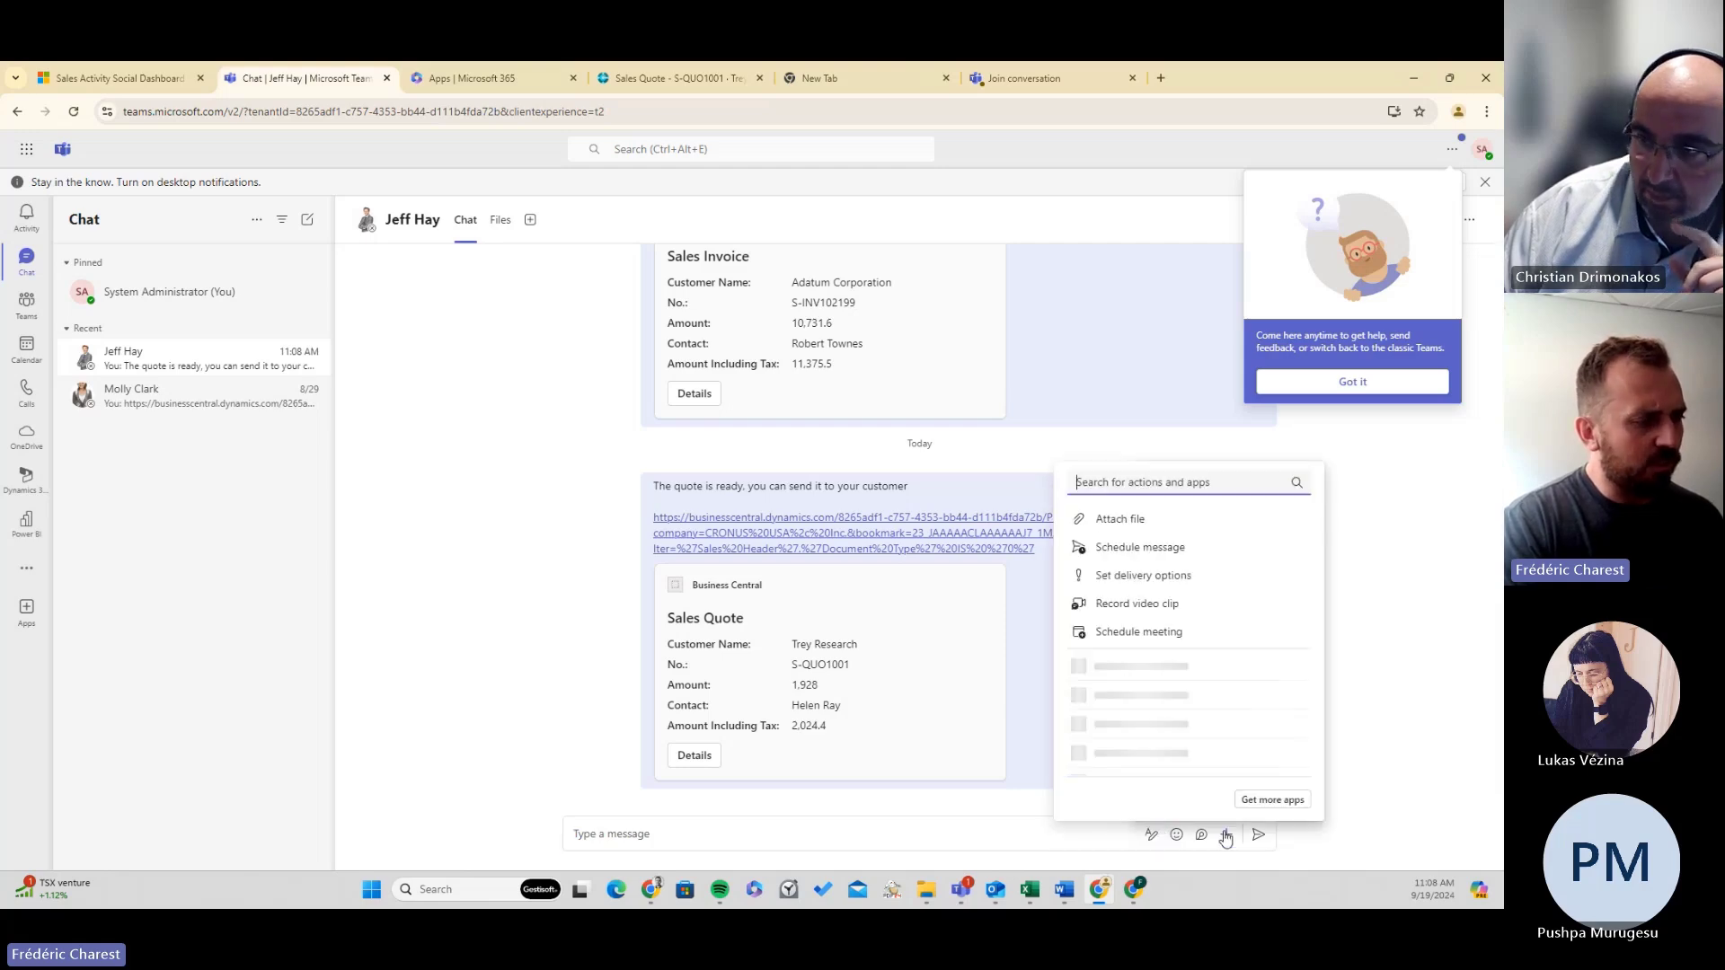
{"action": "type", "text": "busine"}
{"action": "left_click", "coordinate": [1133, 540]}
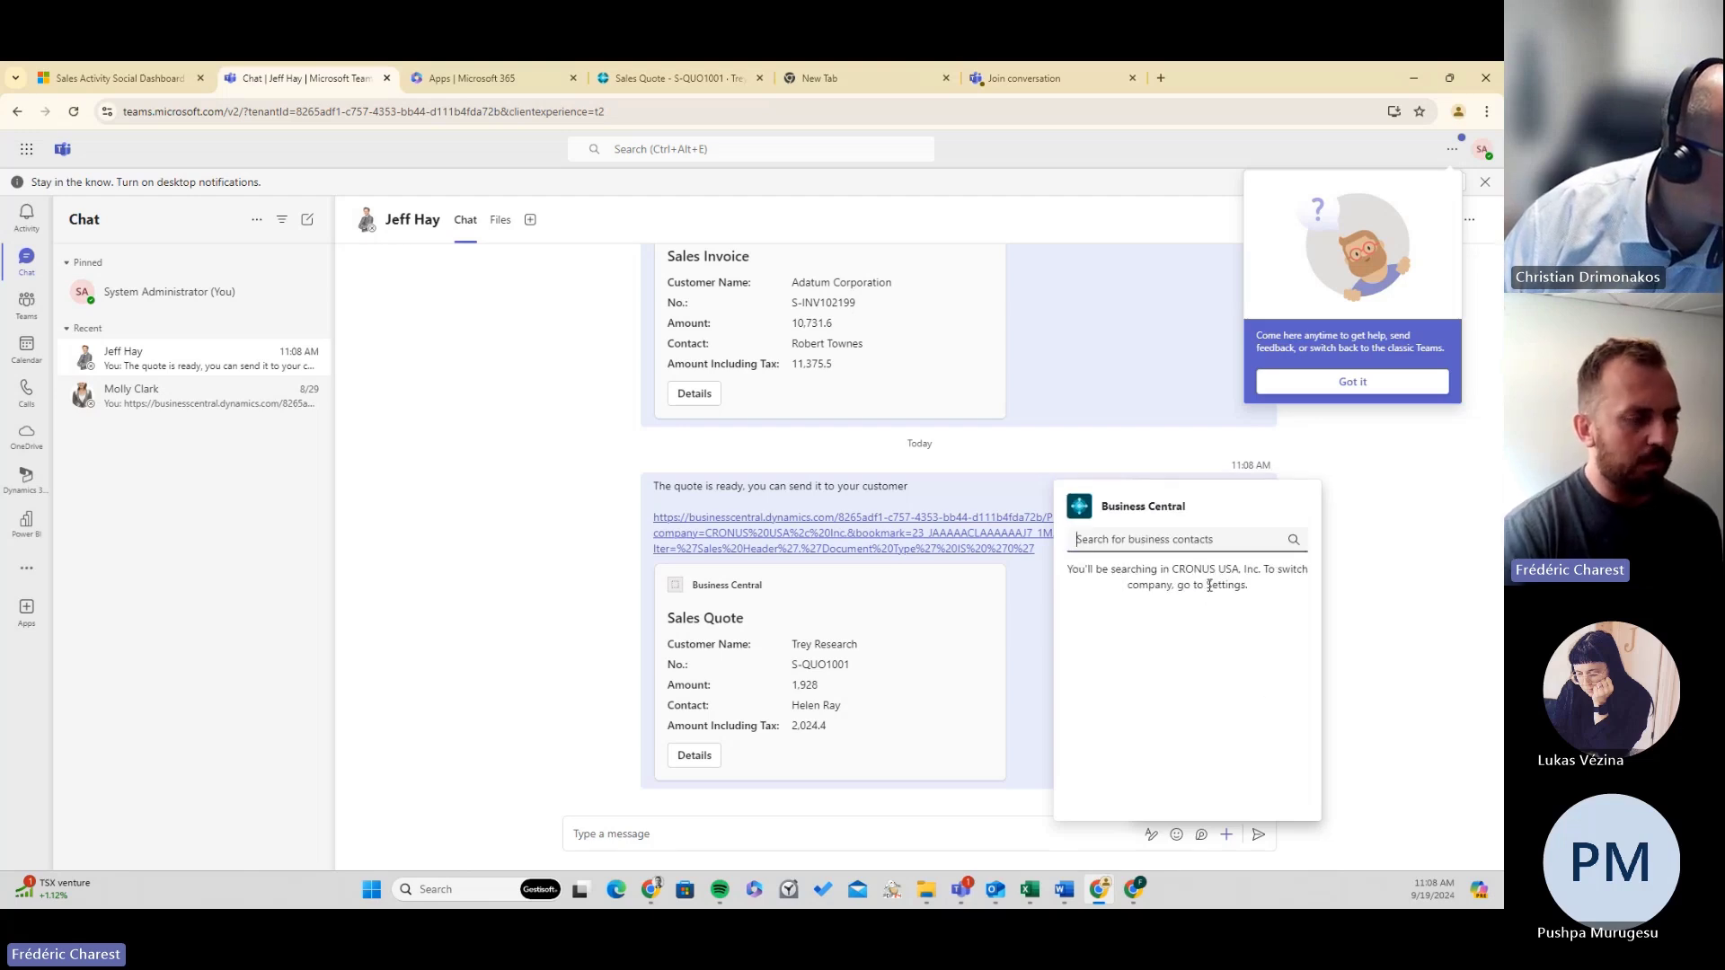
{"action": "type", "text": "c"}
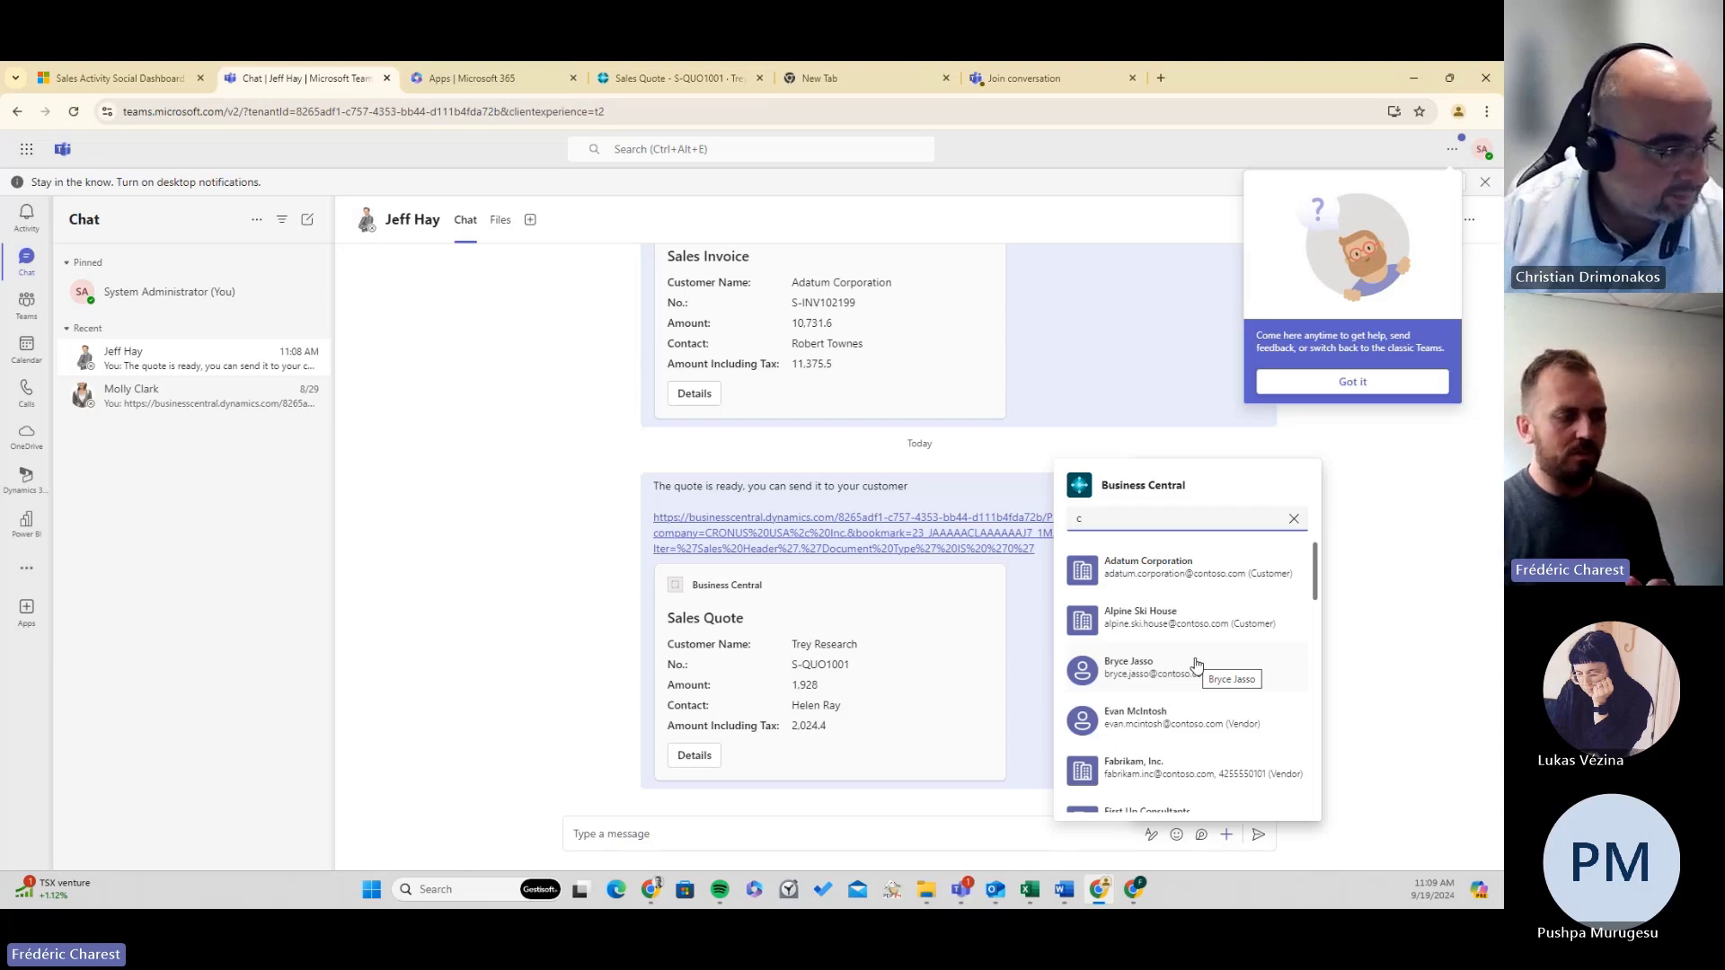
{"action": "scroll", "coordinate": [1253, 674], "scroll_direction": "down", "scroll_amount": 4}
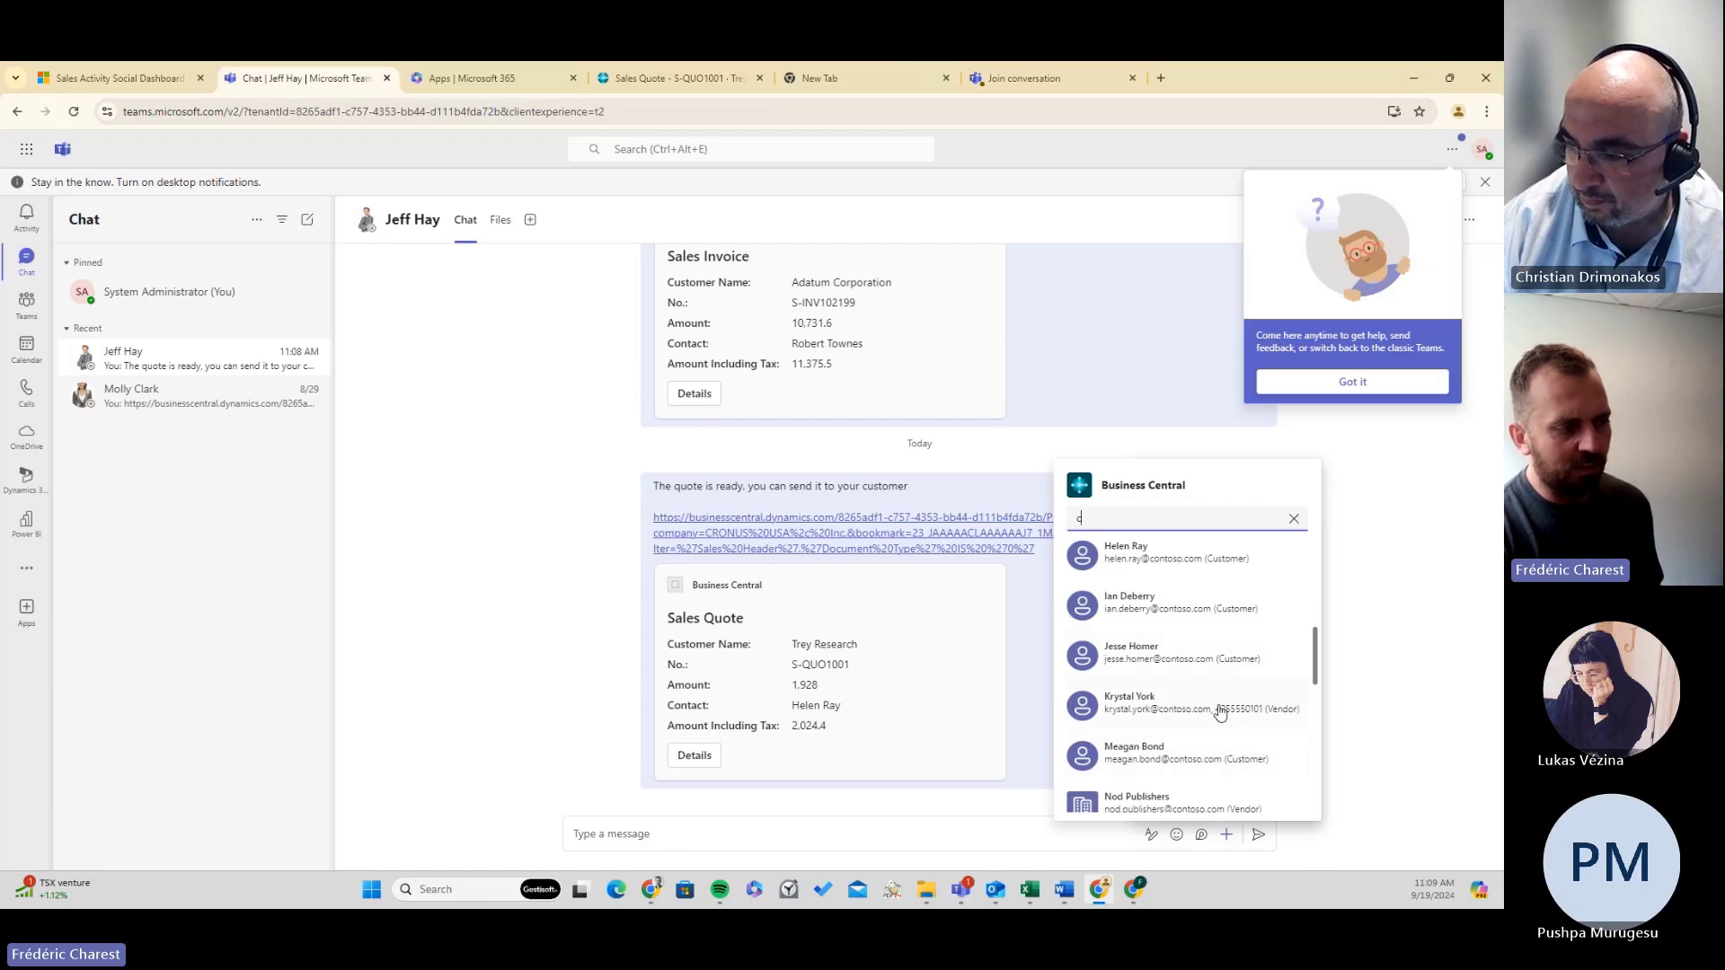
{"action": "left_click_drag", "start_coordinate": [1311, 665], "coordinate": [1294, 709]}
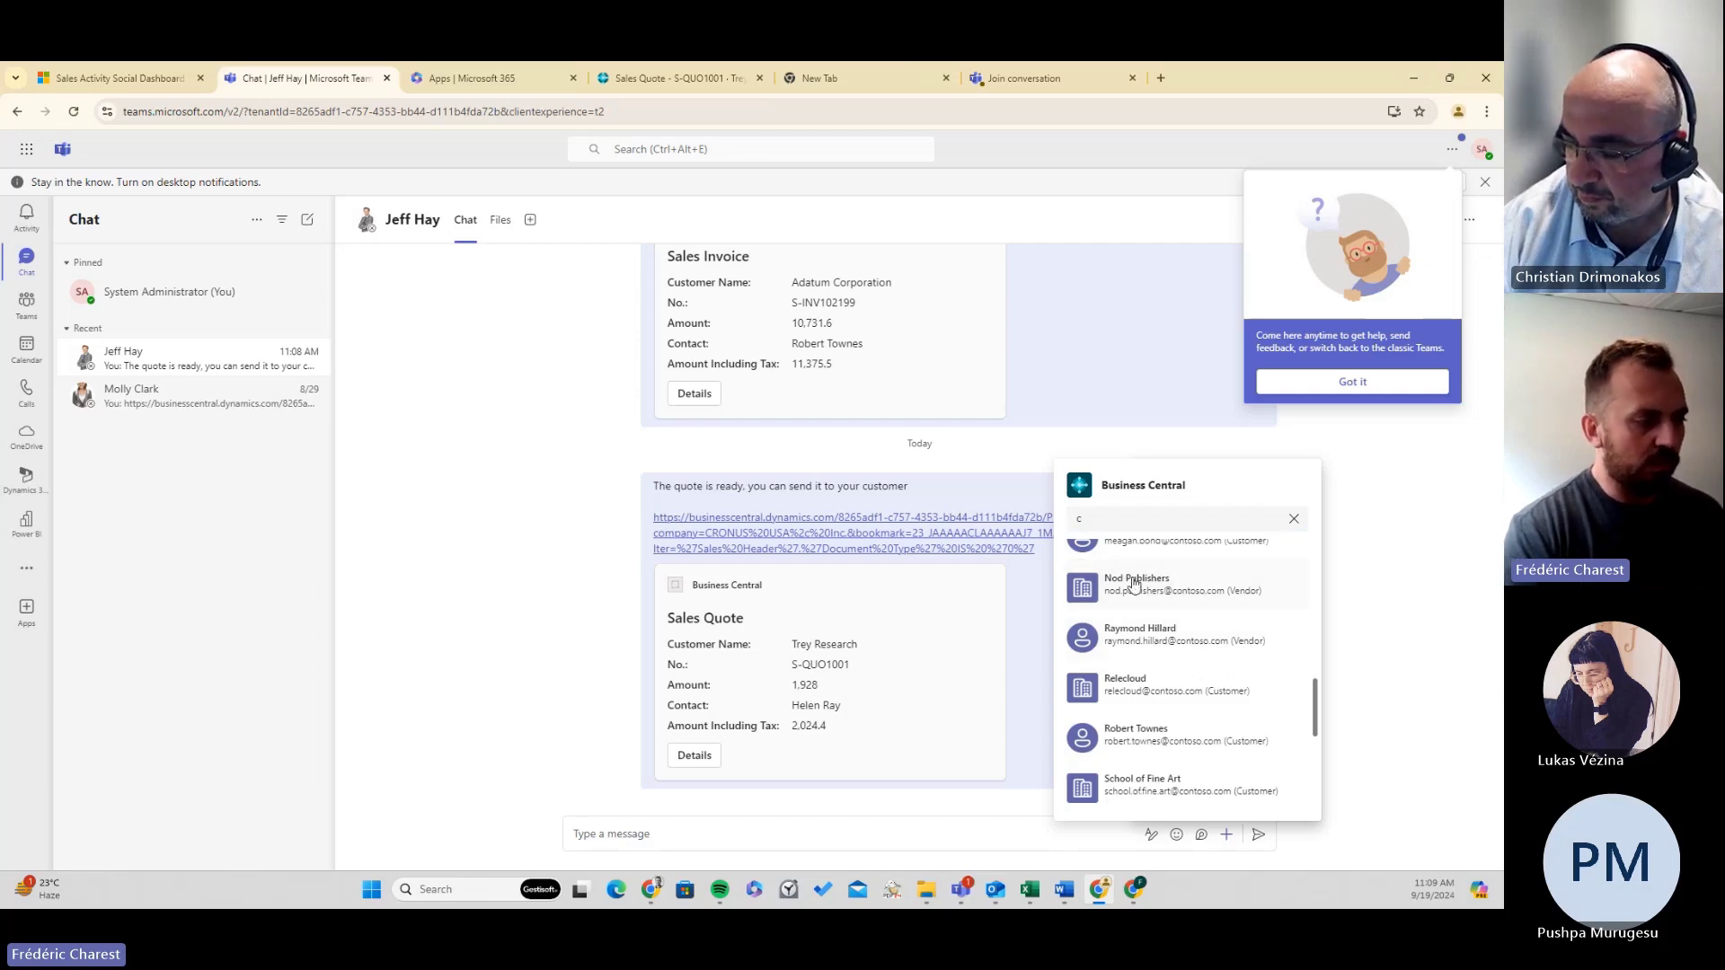
{"action": "left_click", "coordinate": [1171, 600]}
{"action": "scroll", "coordinate": [901, 743], "scroll_direction": "down", "scroll_amount": 1}
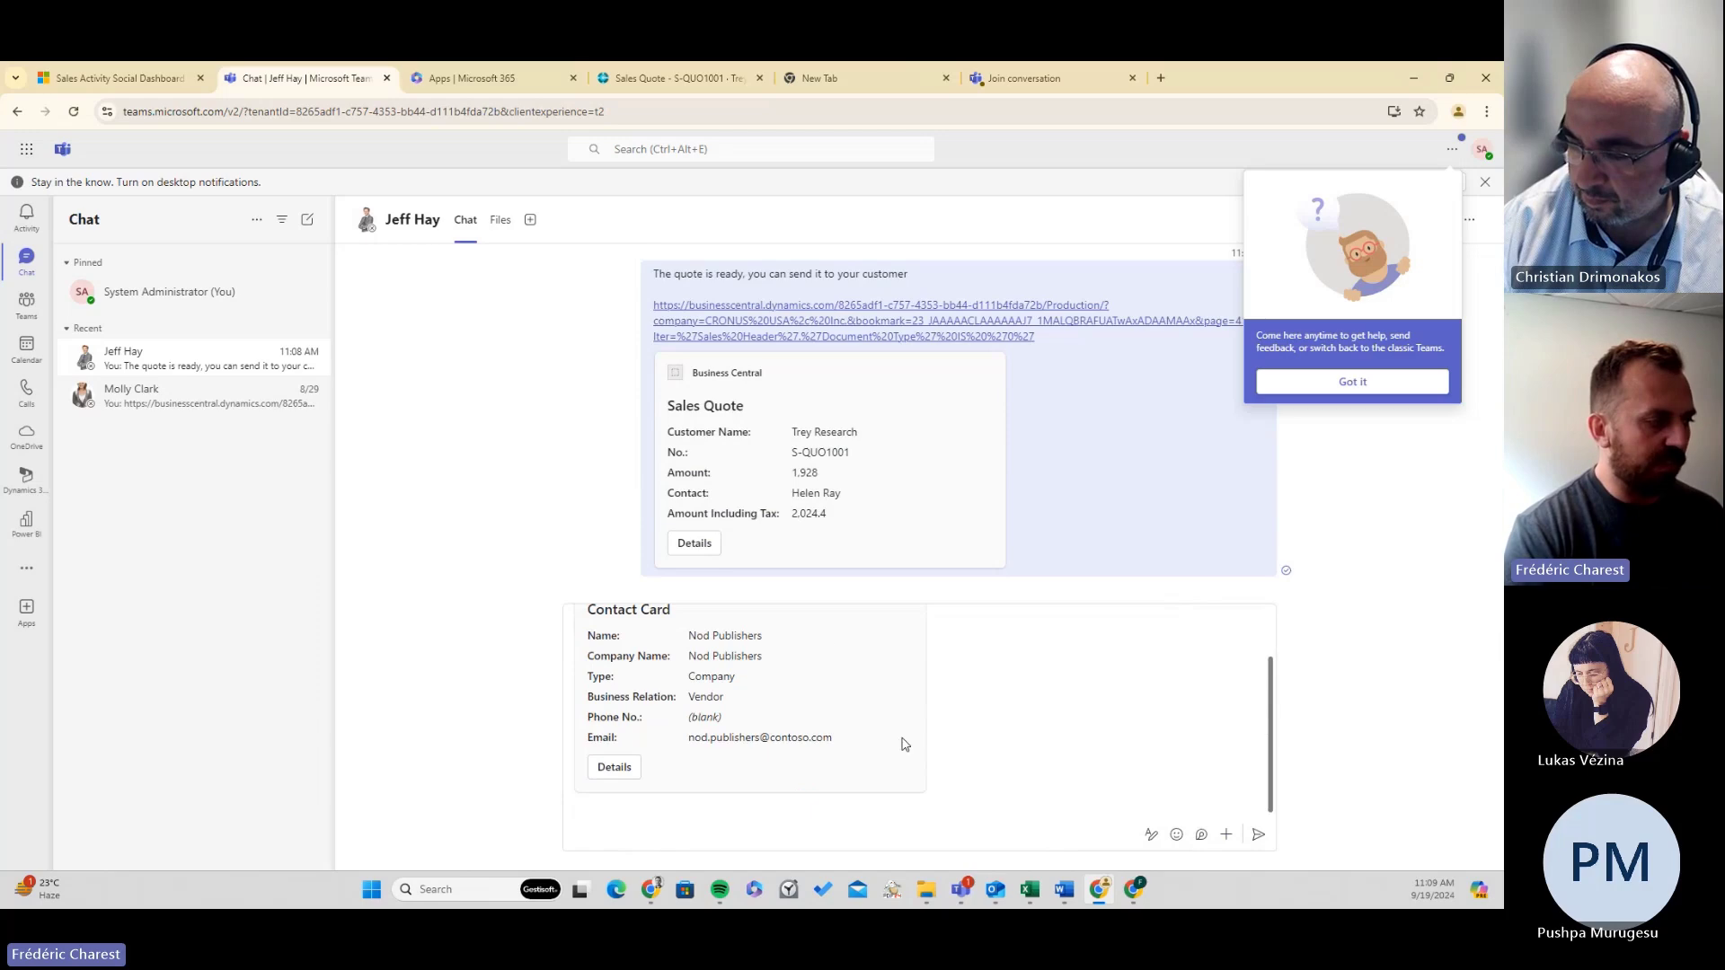
{"action": "left_click", "coordinate": [1259, 836]}
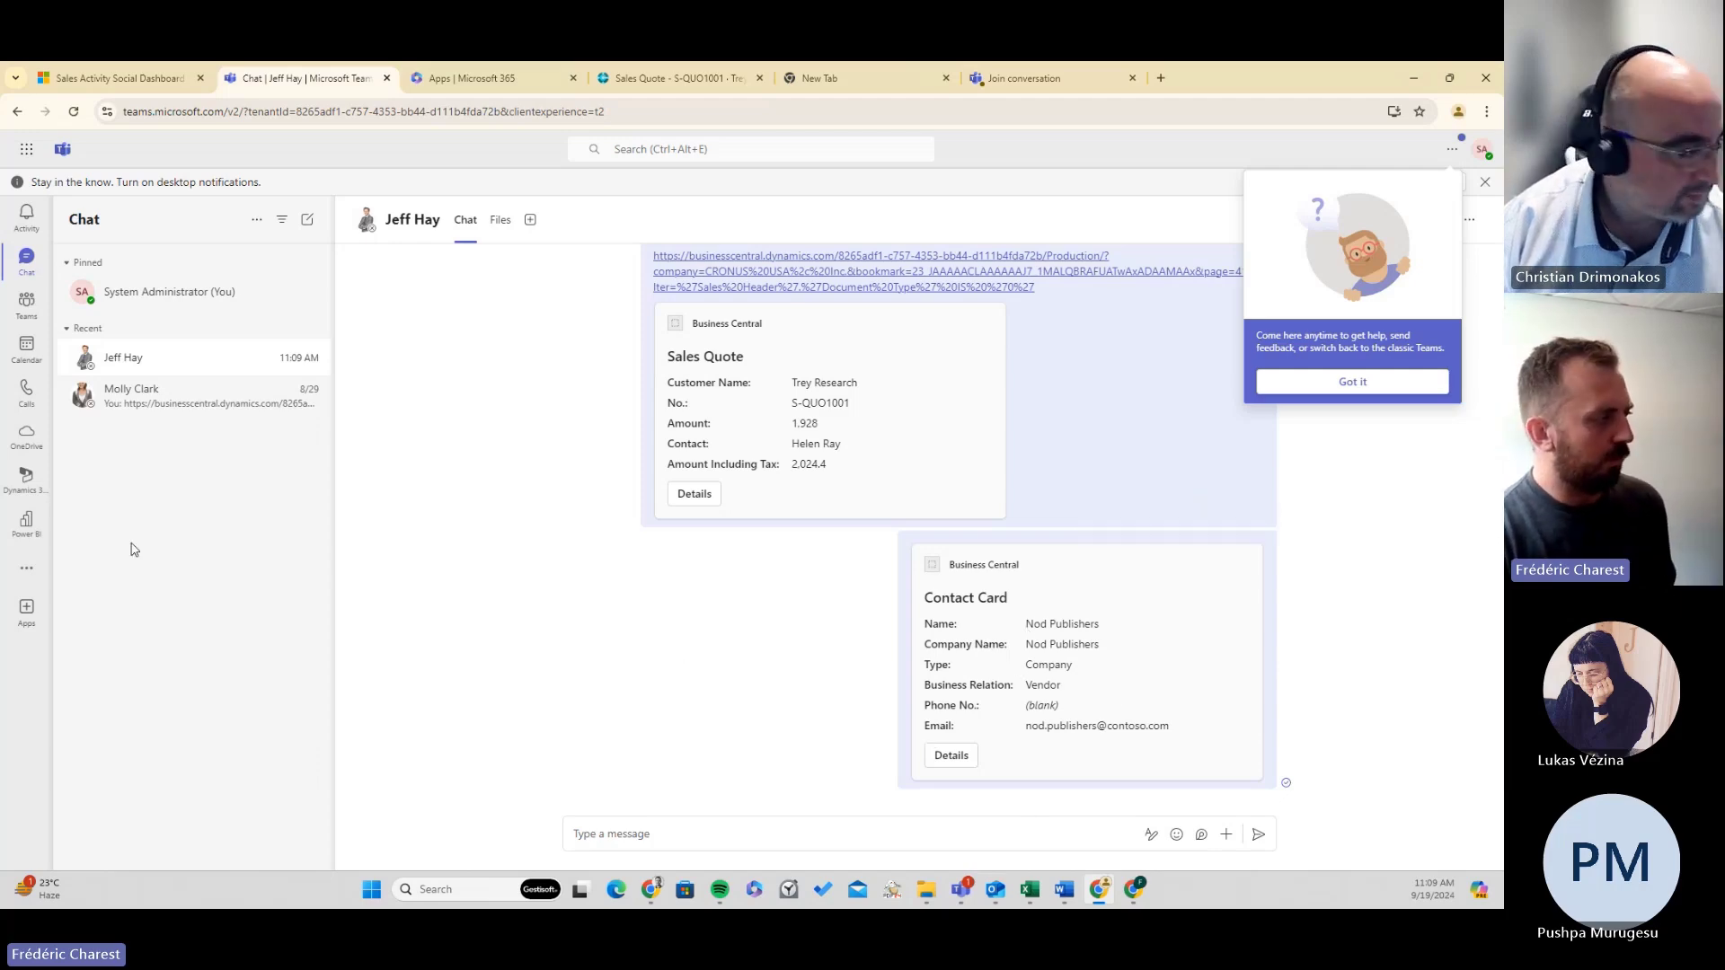
Open the Dynamics 365 app in Teams and dismiss the error to show the AMP - Sales Meeting Dashboard.
{"action": "left_click", "coordinate": [26, 573]}
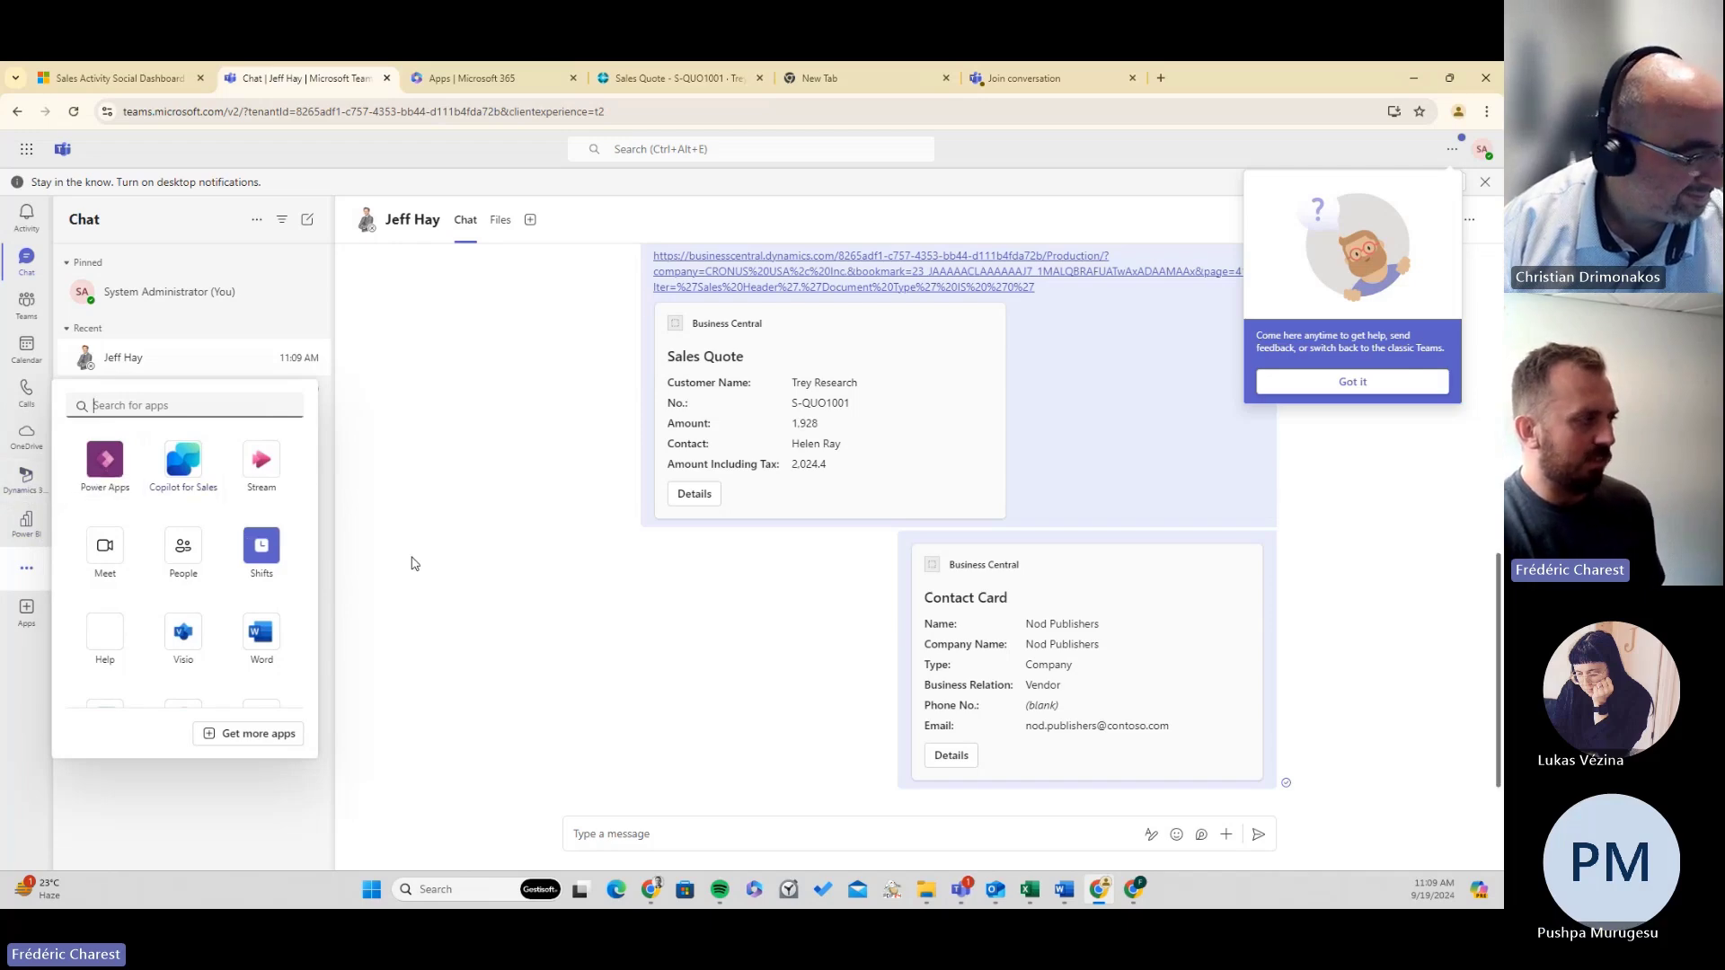
{"action": "left_click", "coordinate": [413, 562]}
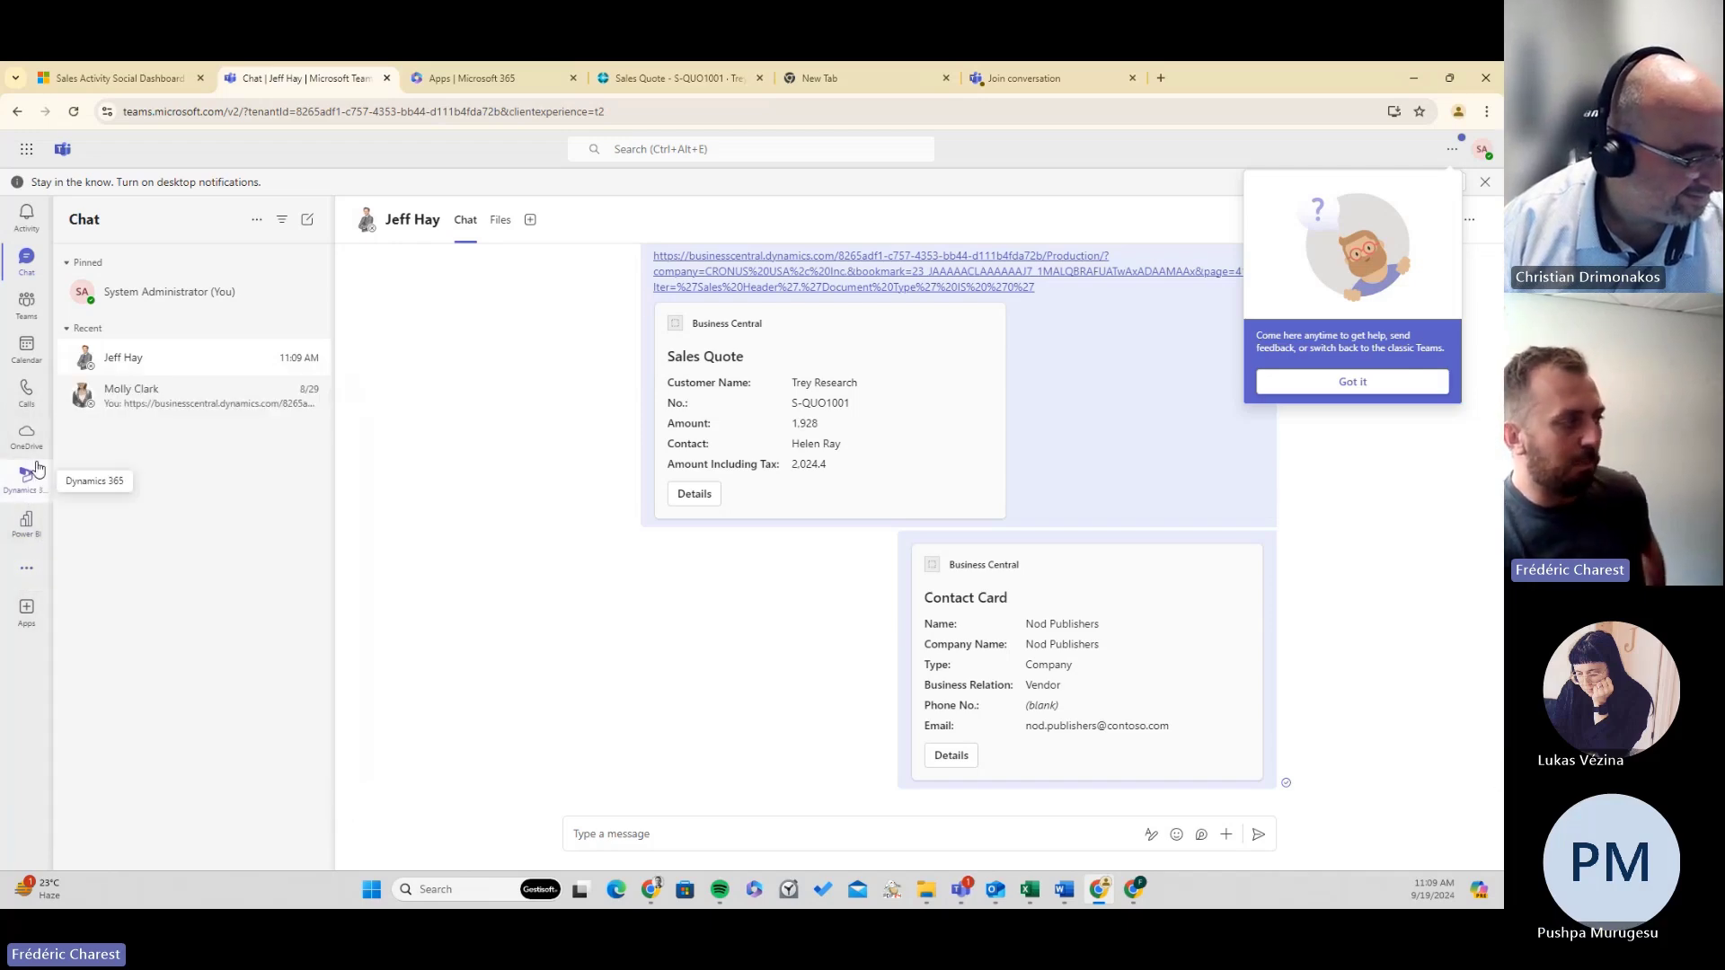
{"action": "left_click", "coordinate": [27, 479]}
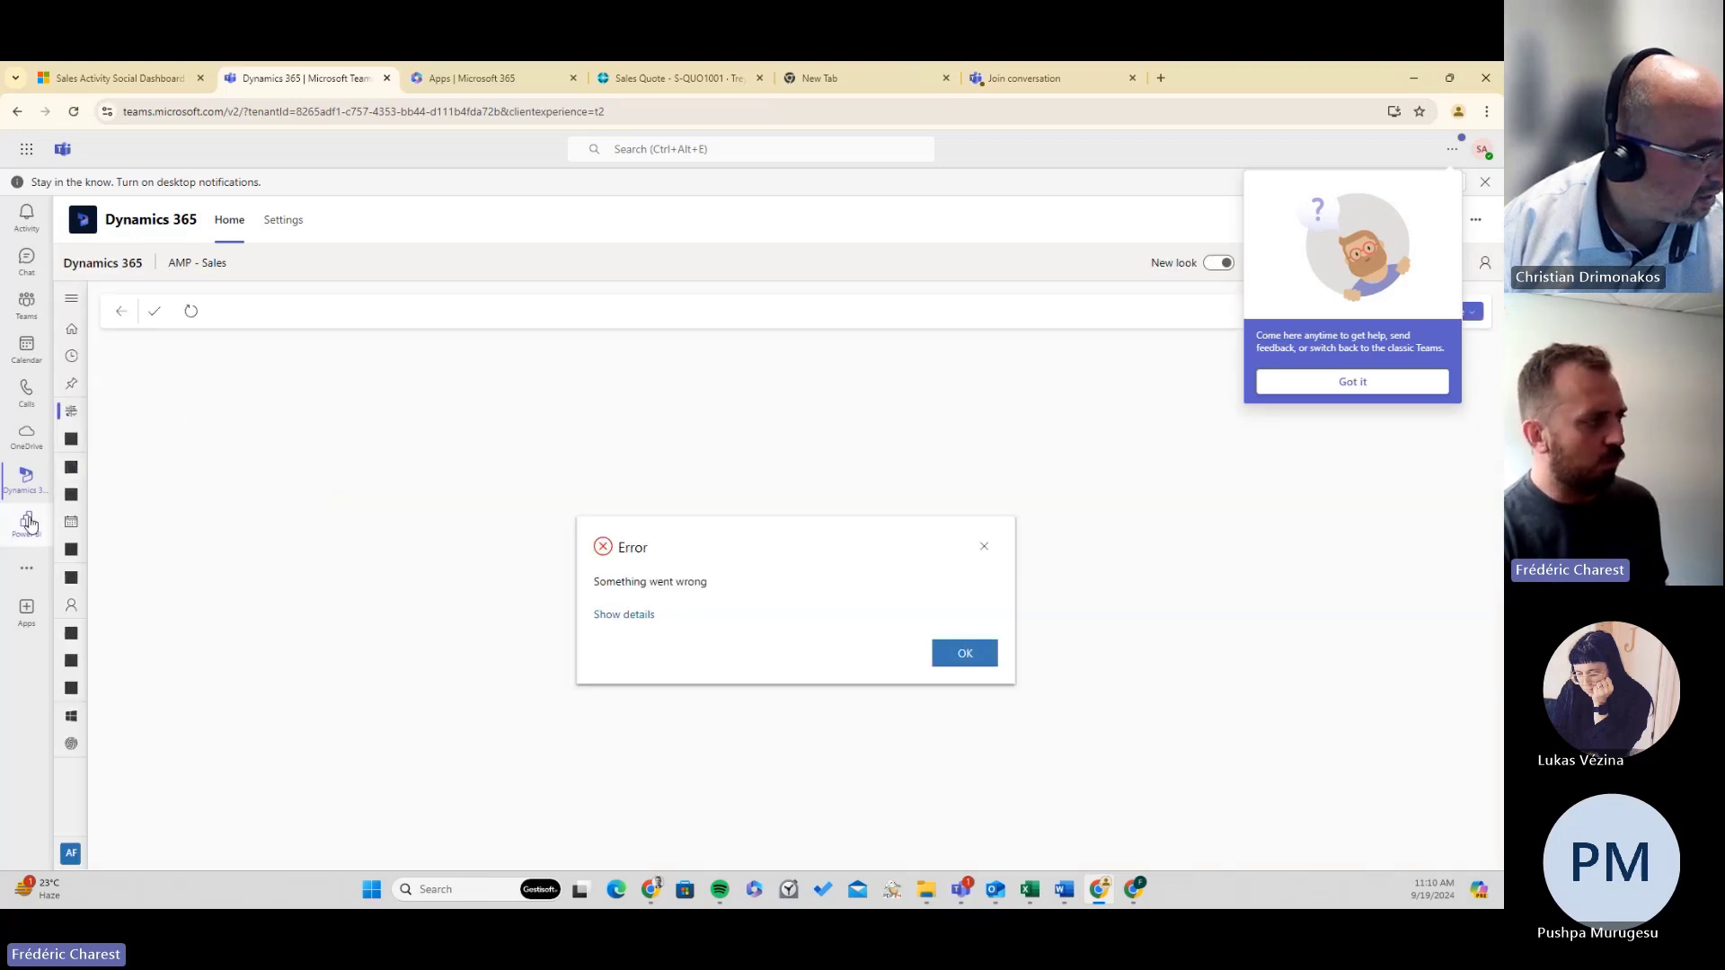
{"action": "key", "text": "Return"}
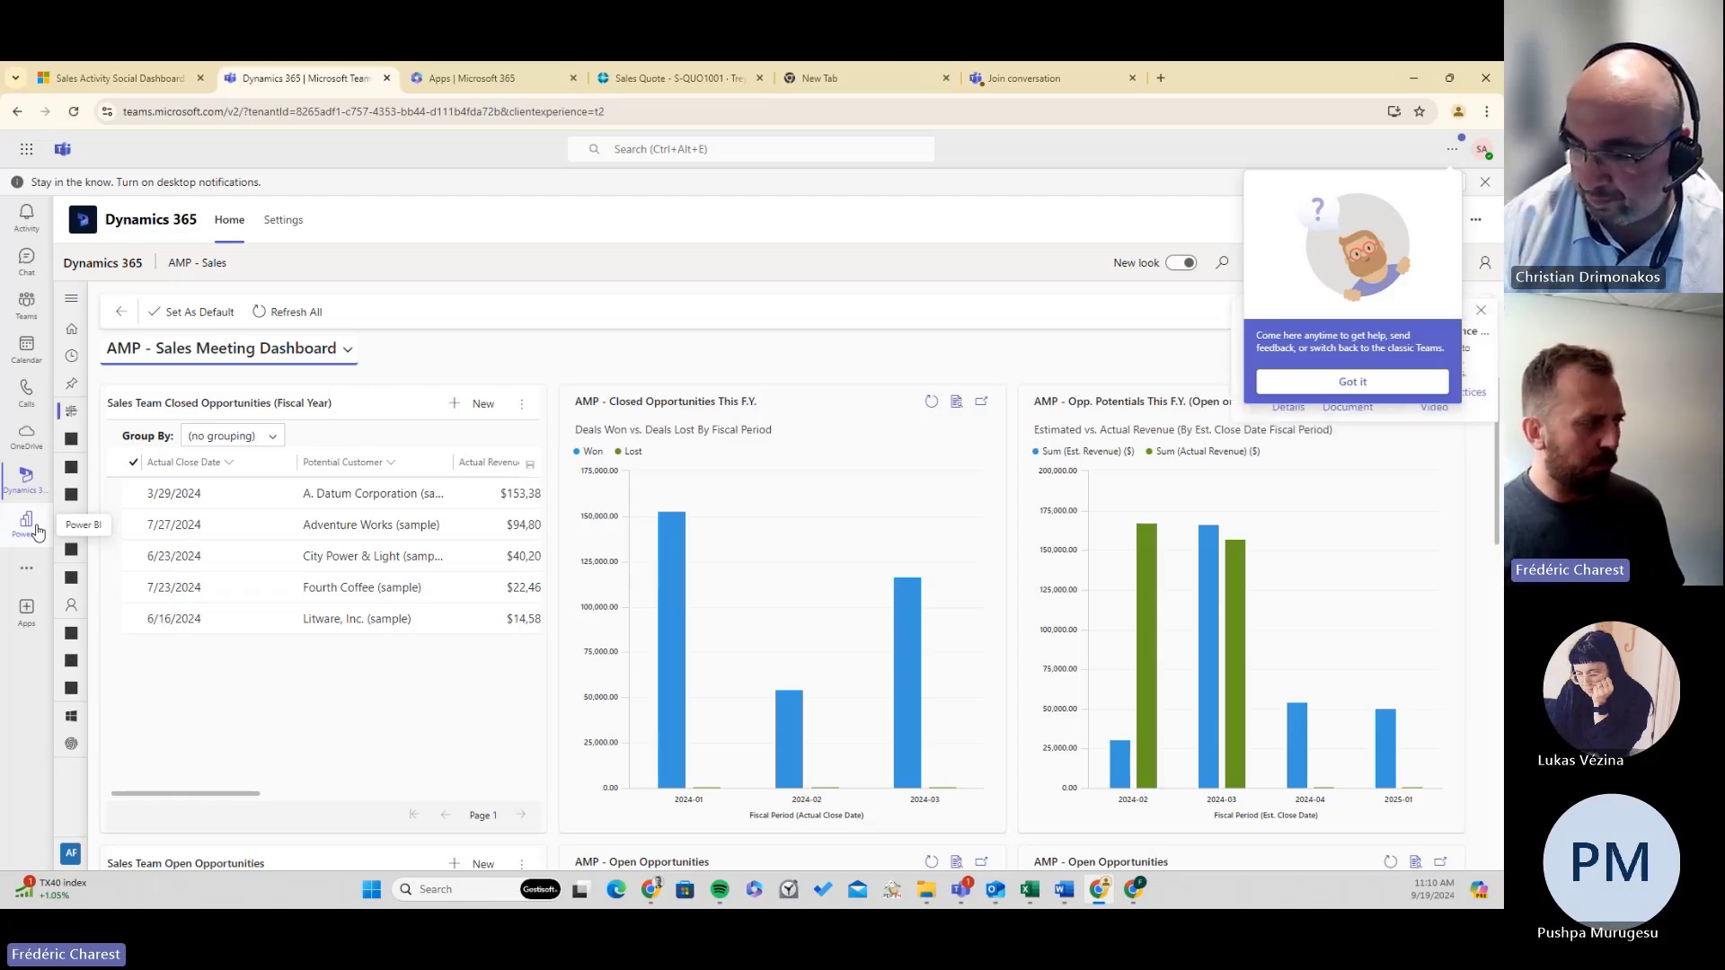
Open Power BI in Teams, then move to the Business Central team's General channel.
{"action": "left_click", "coordinate": [37, 531]}
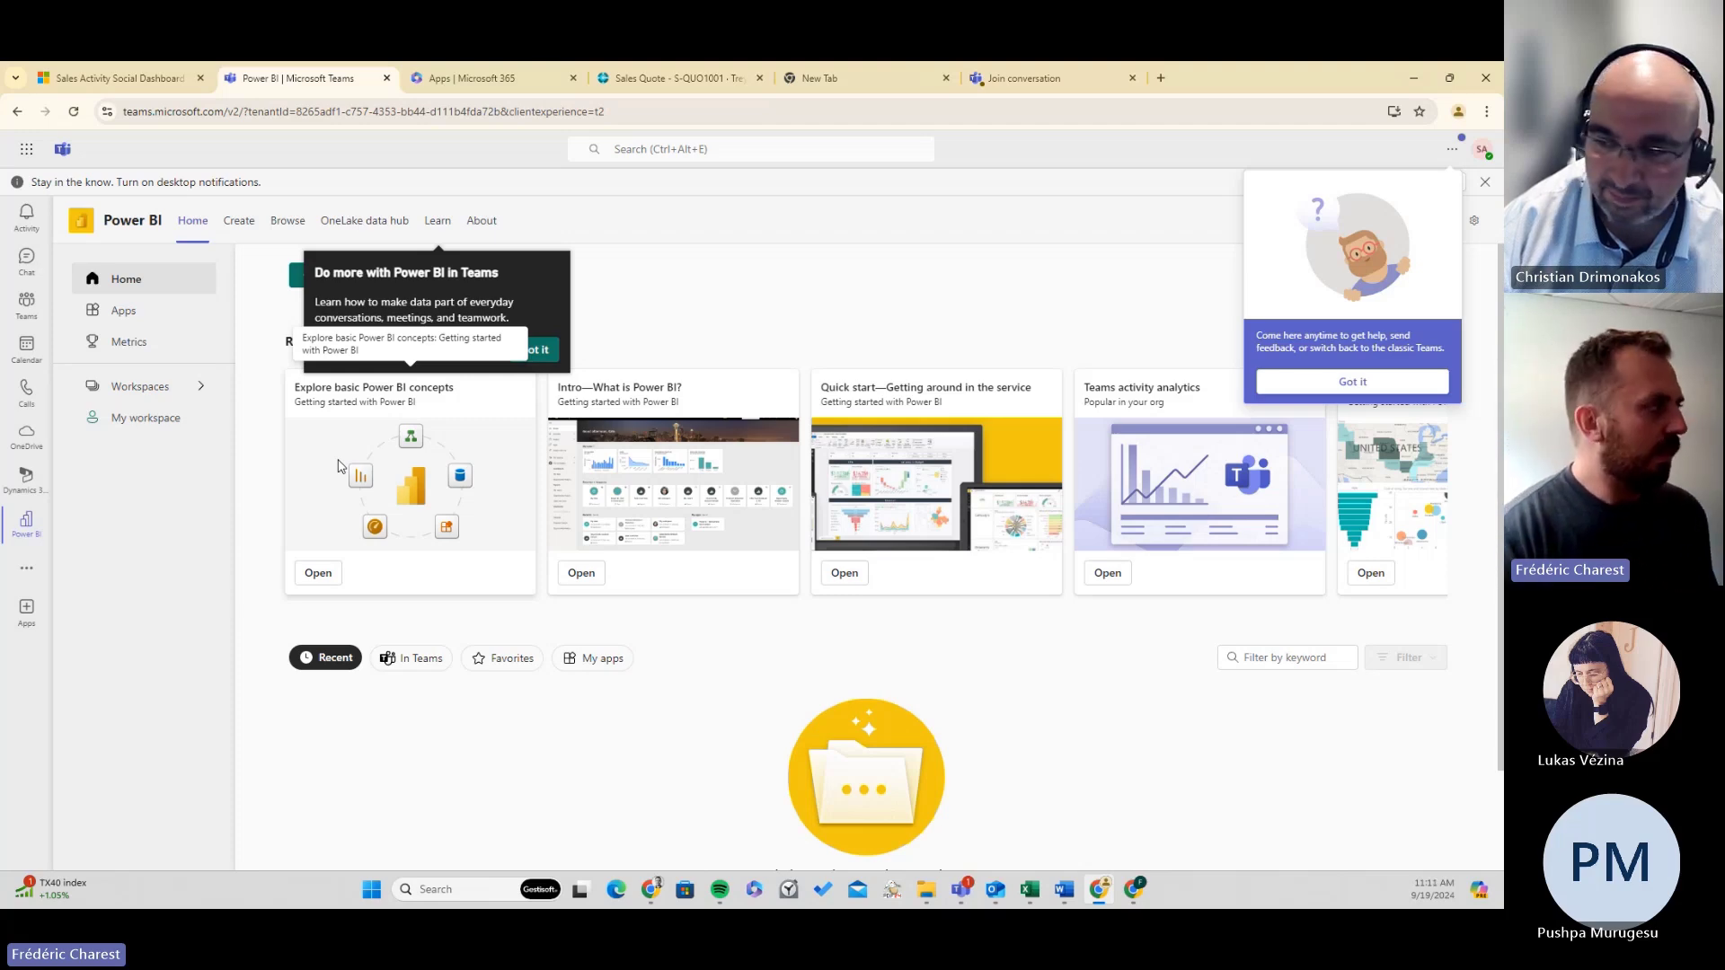
{"action": "left_click", "coordinate": [27, 300]}
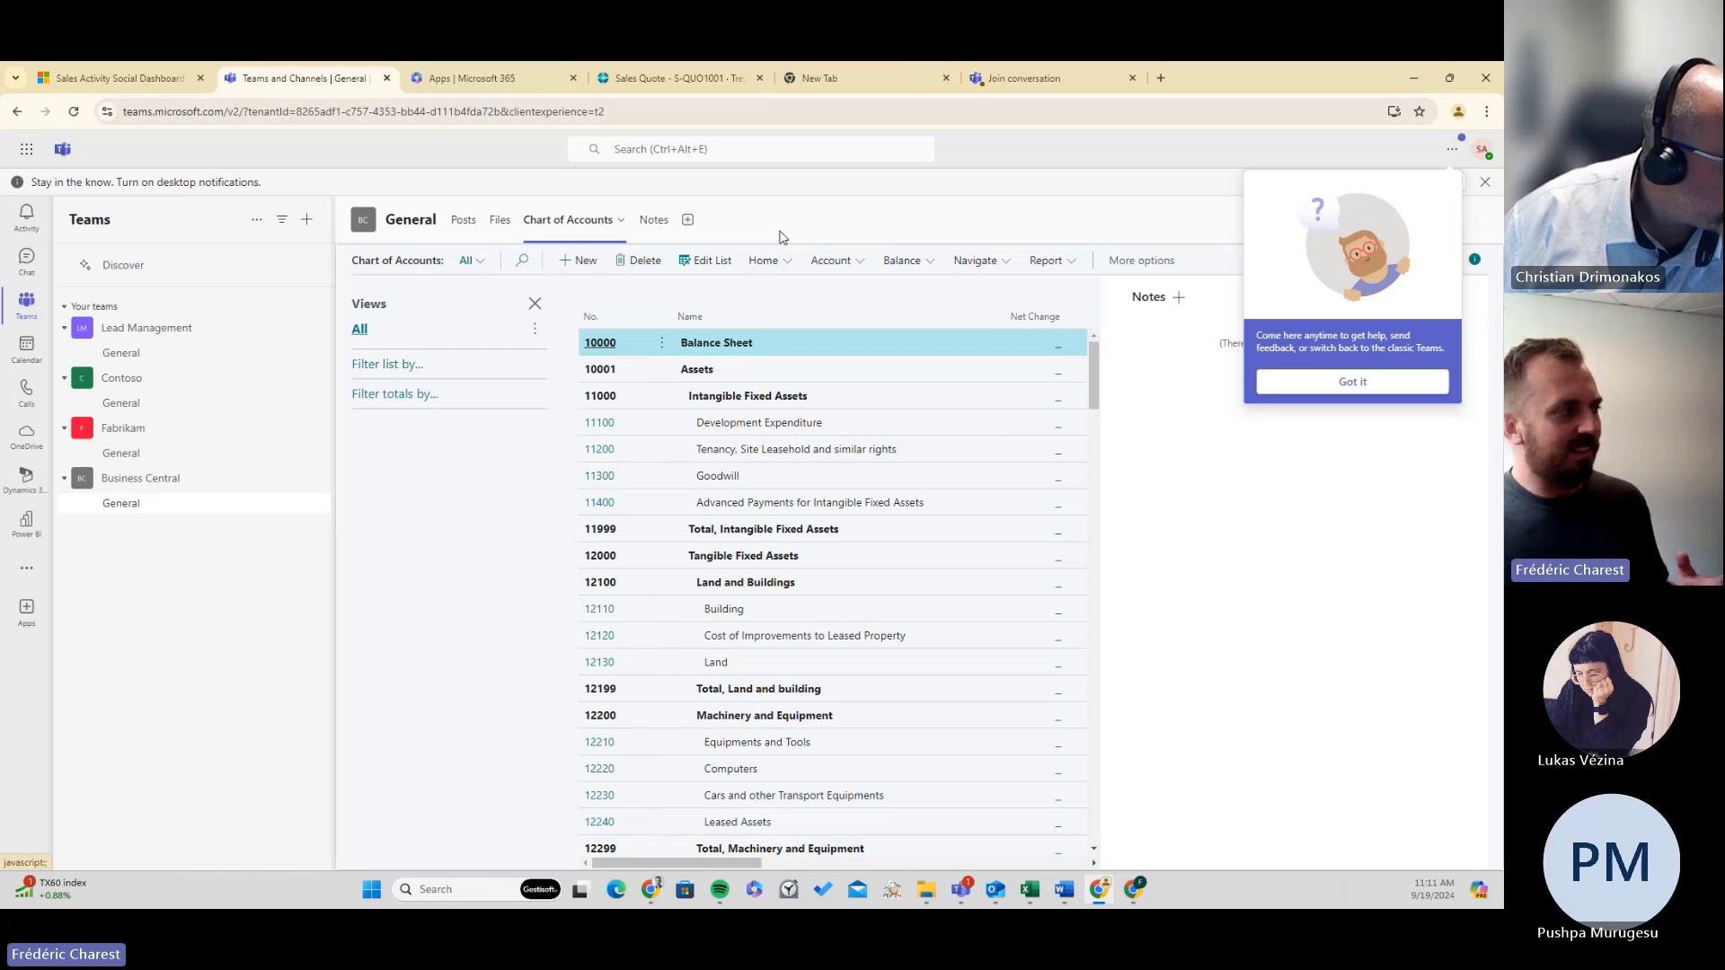
{"action": "left_click", "coordinate": [689, 221]}
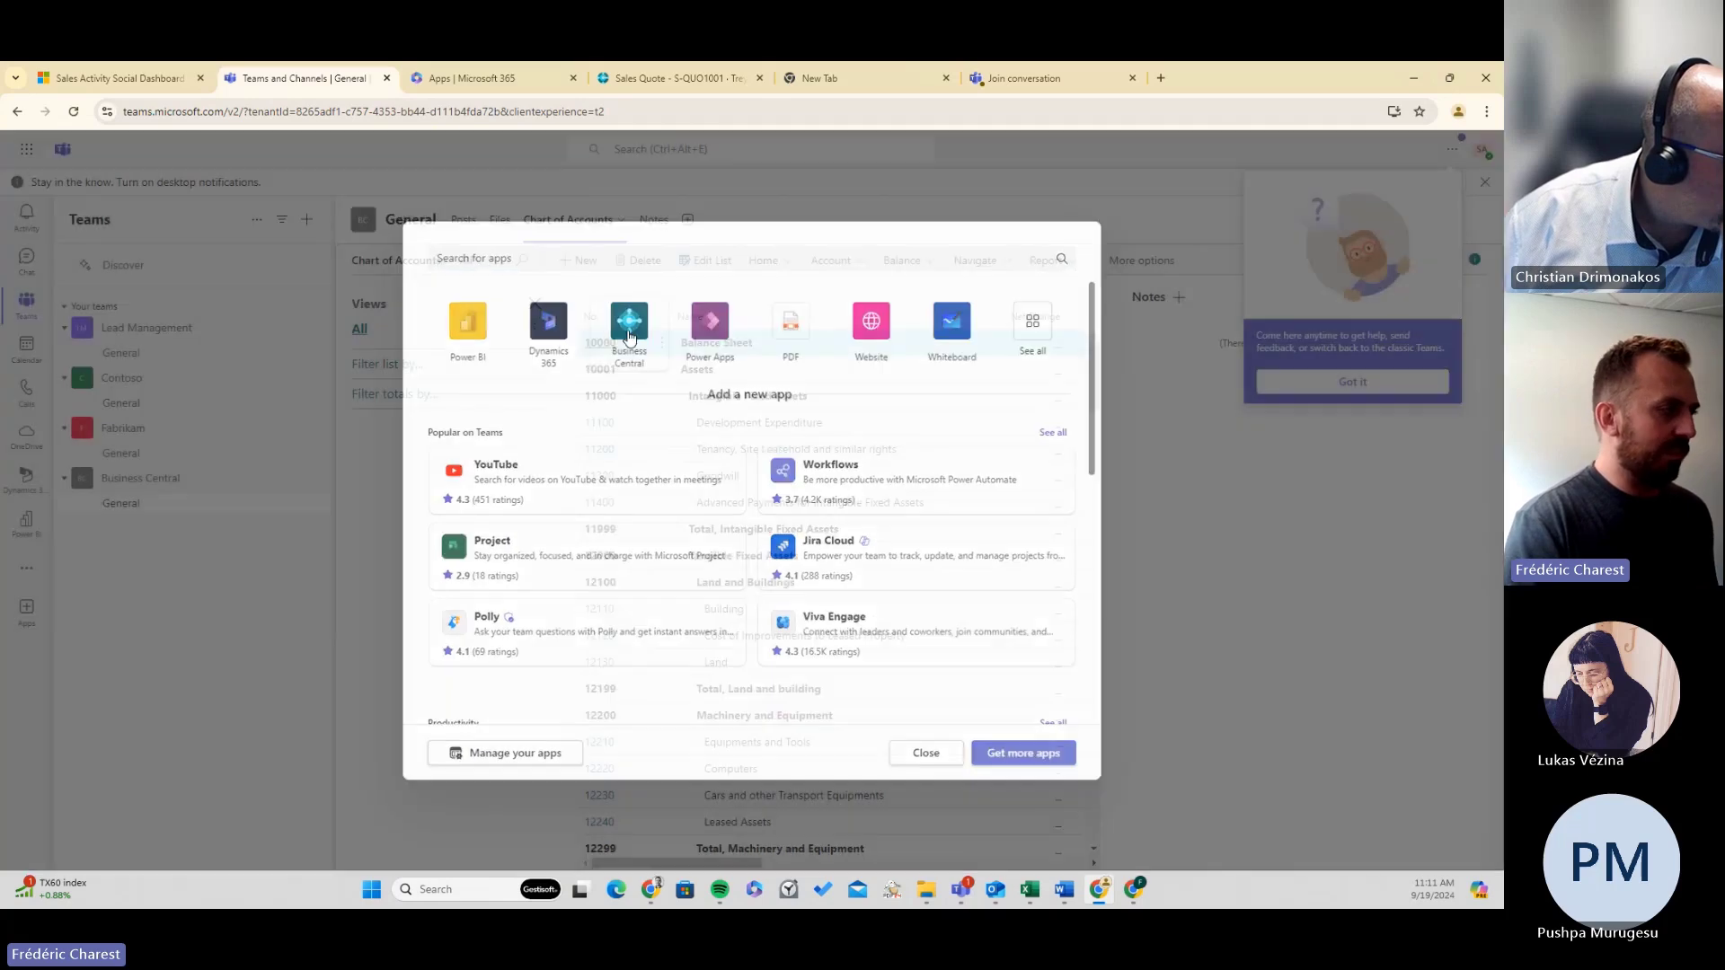
{"action": "left_click", "coordinate": [626, 334]}
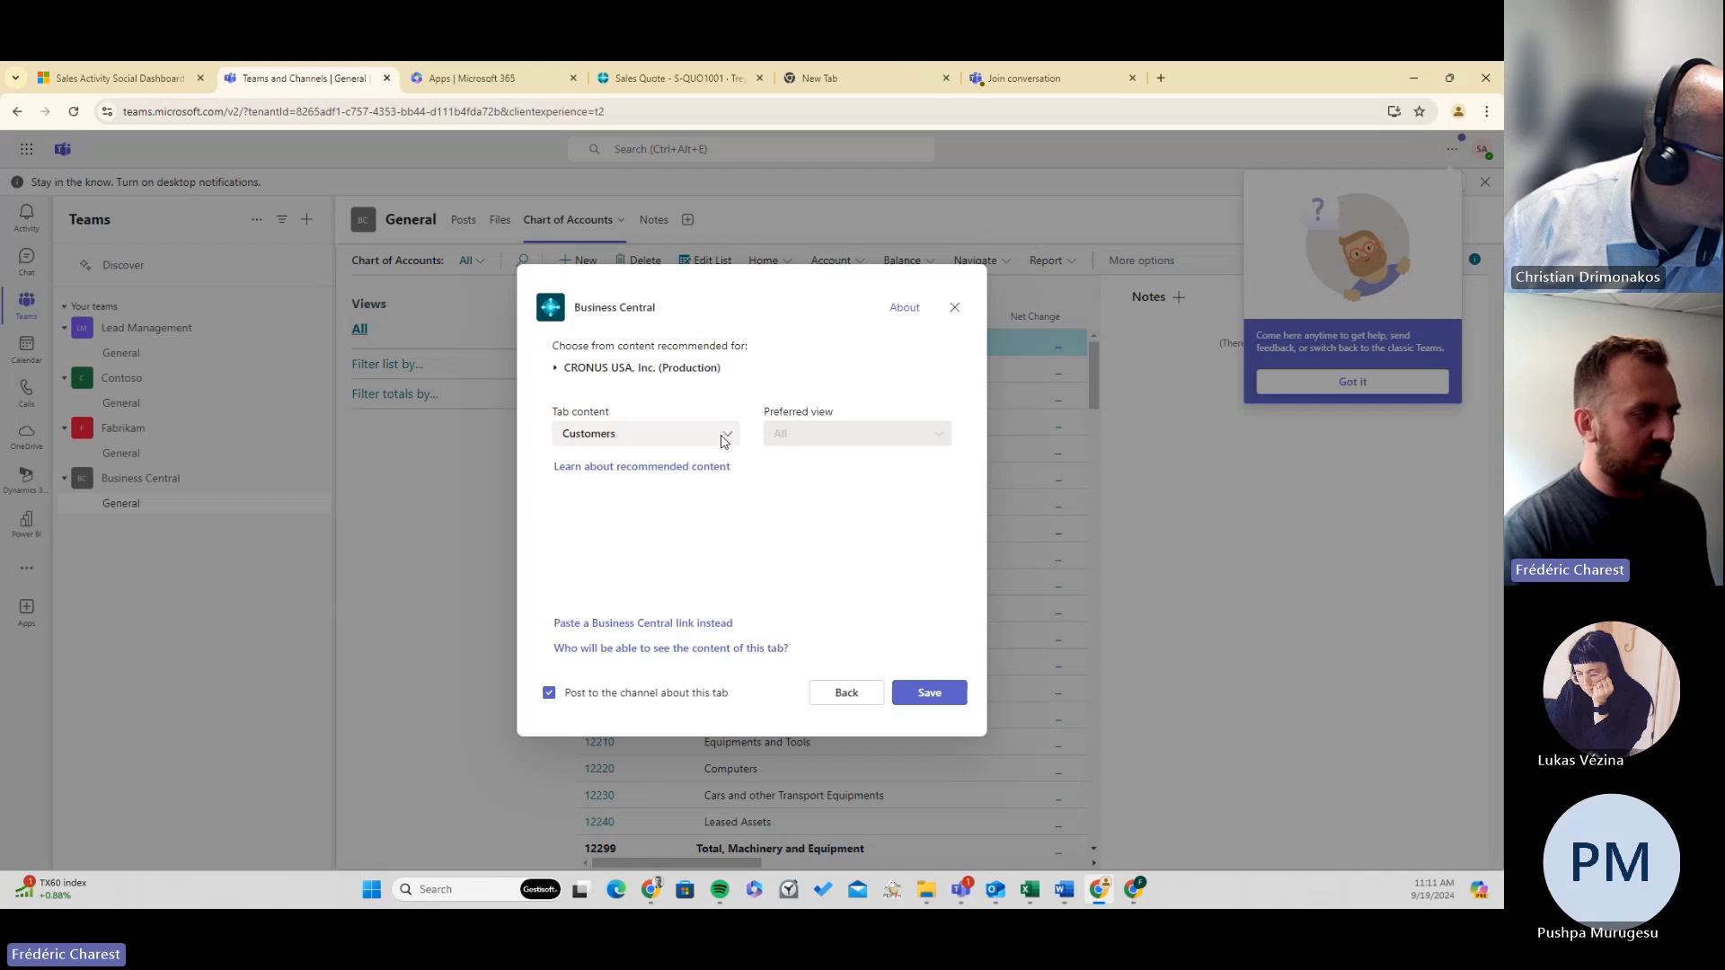
{"action": "left_click", "coordinate": [723, 436]}
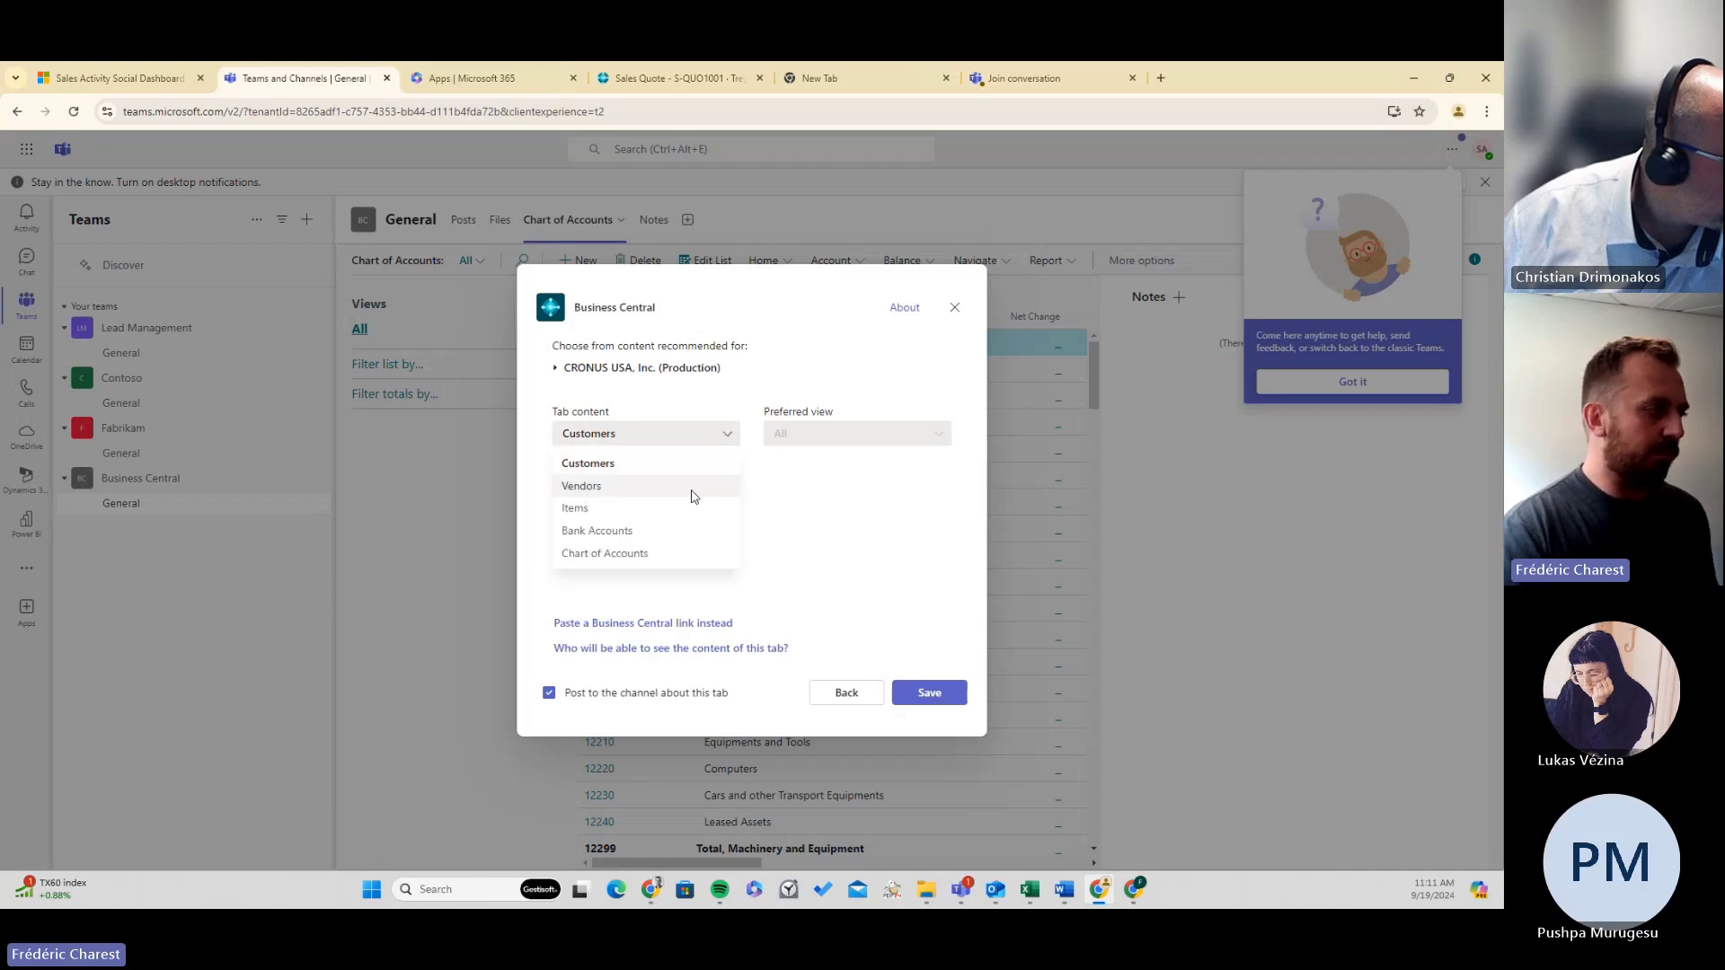
{"action": "left_click", "coordinate": [660, 533]}
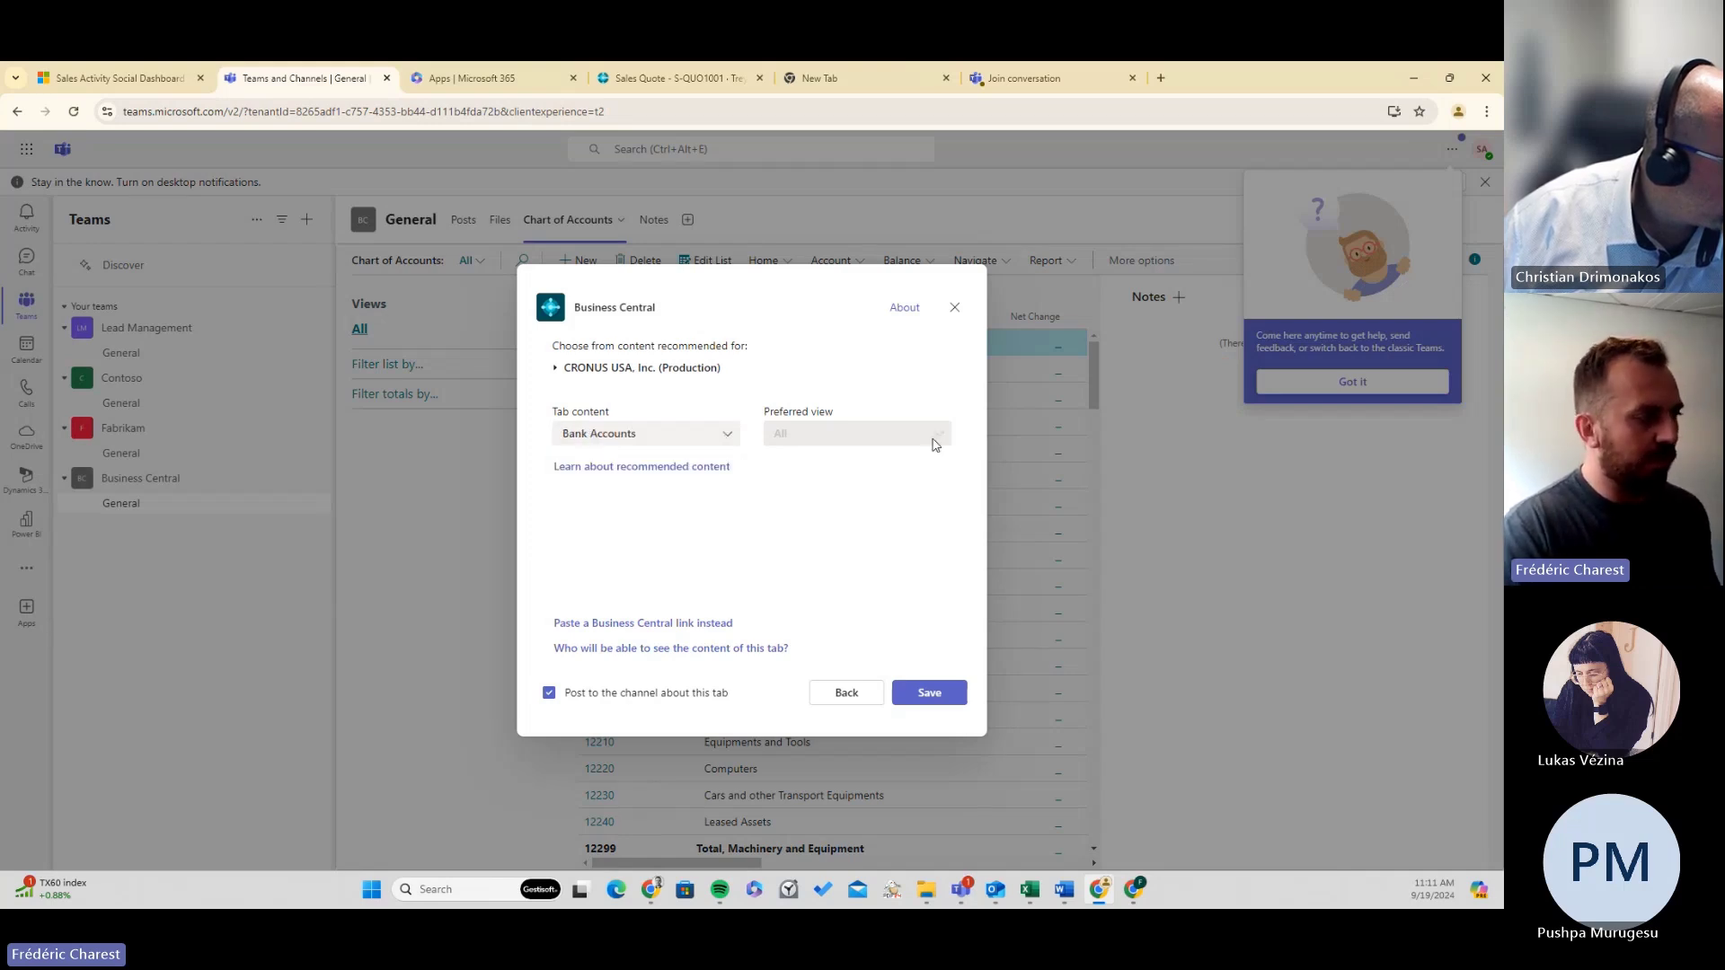
{"action": "left_click", "coordinate": [616, 690]}
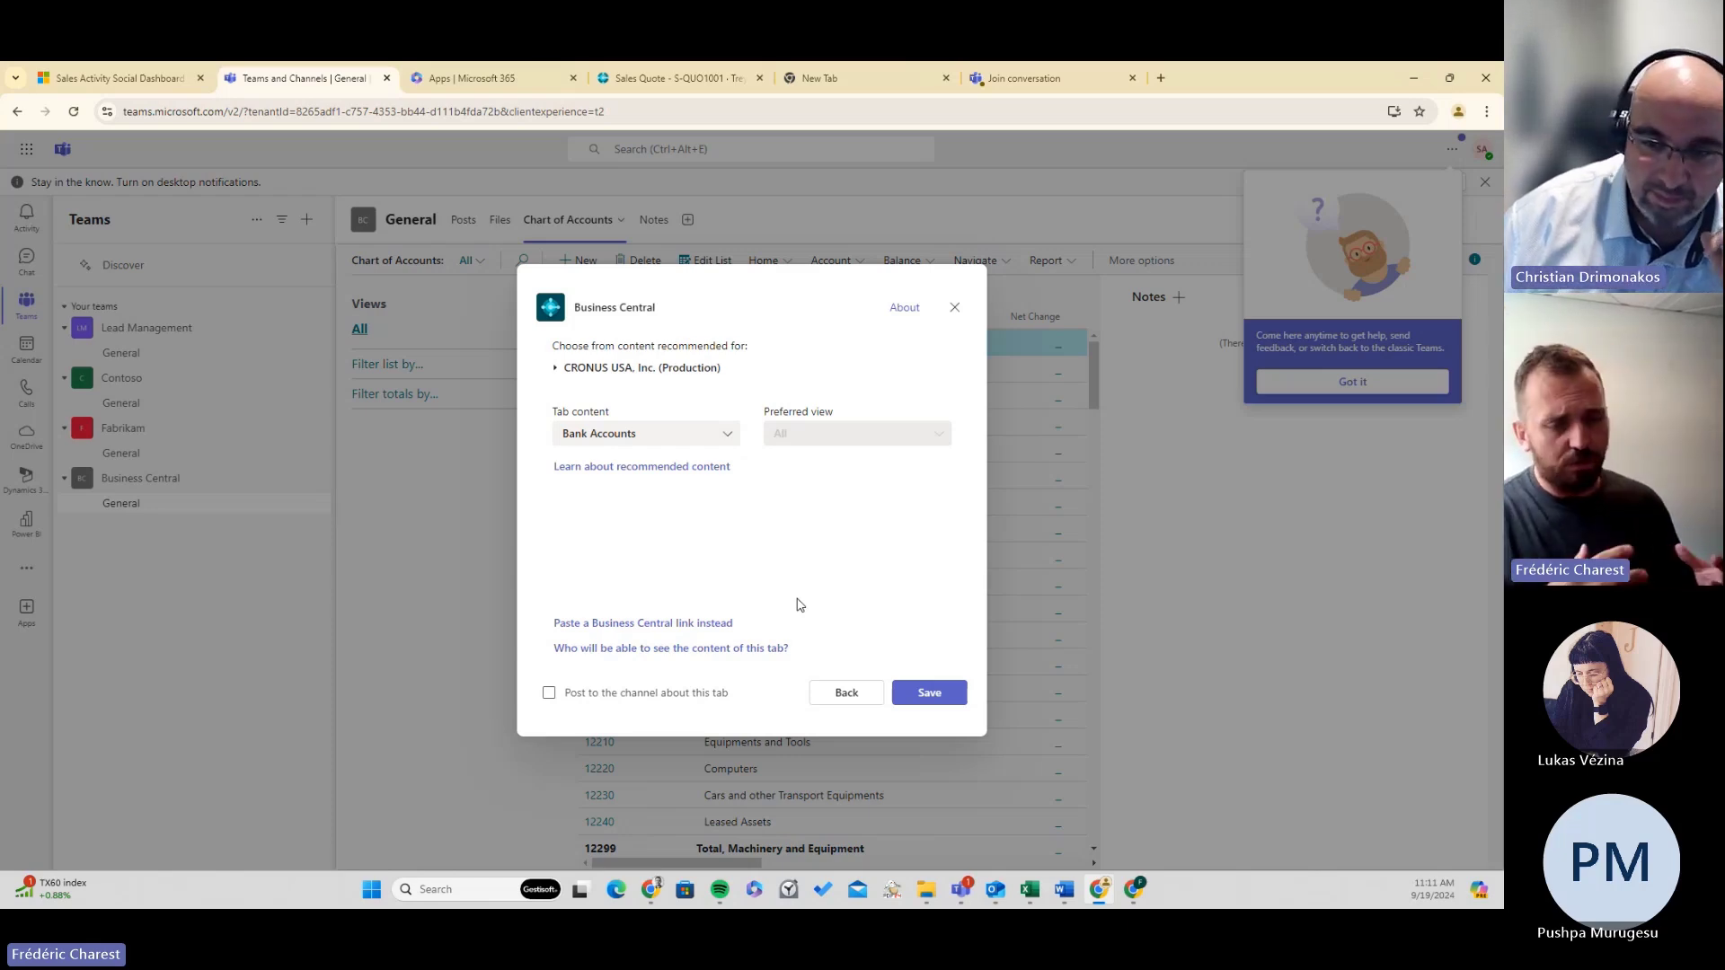
{"action": "left_click", "coordinate": [953, 308]}
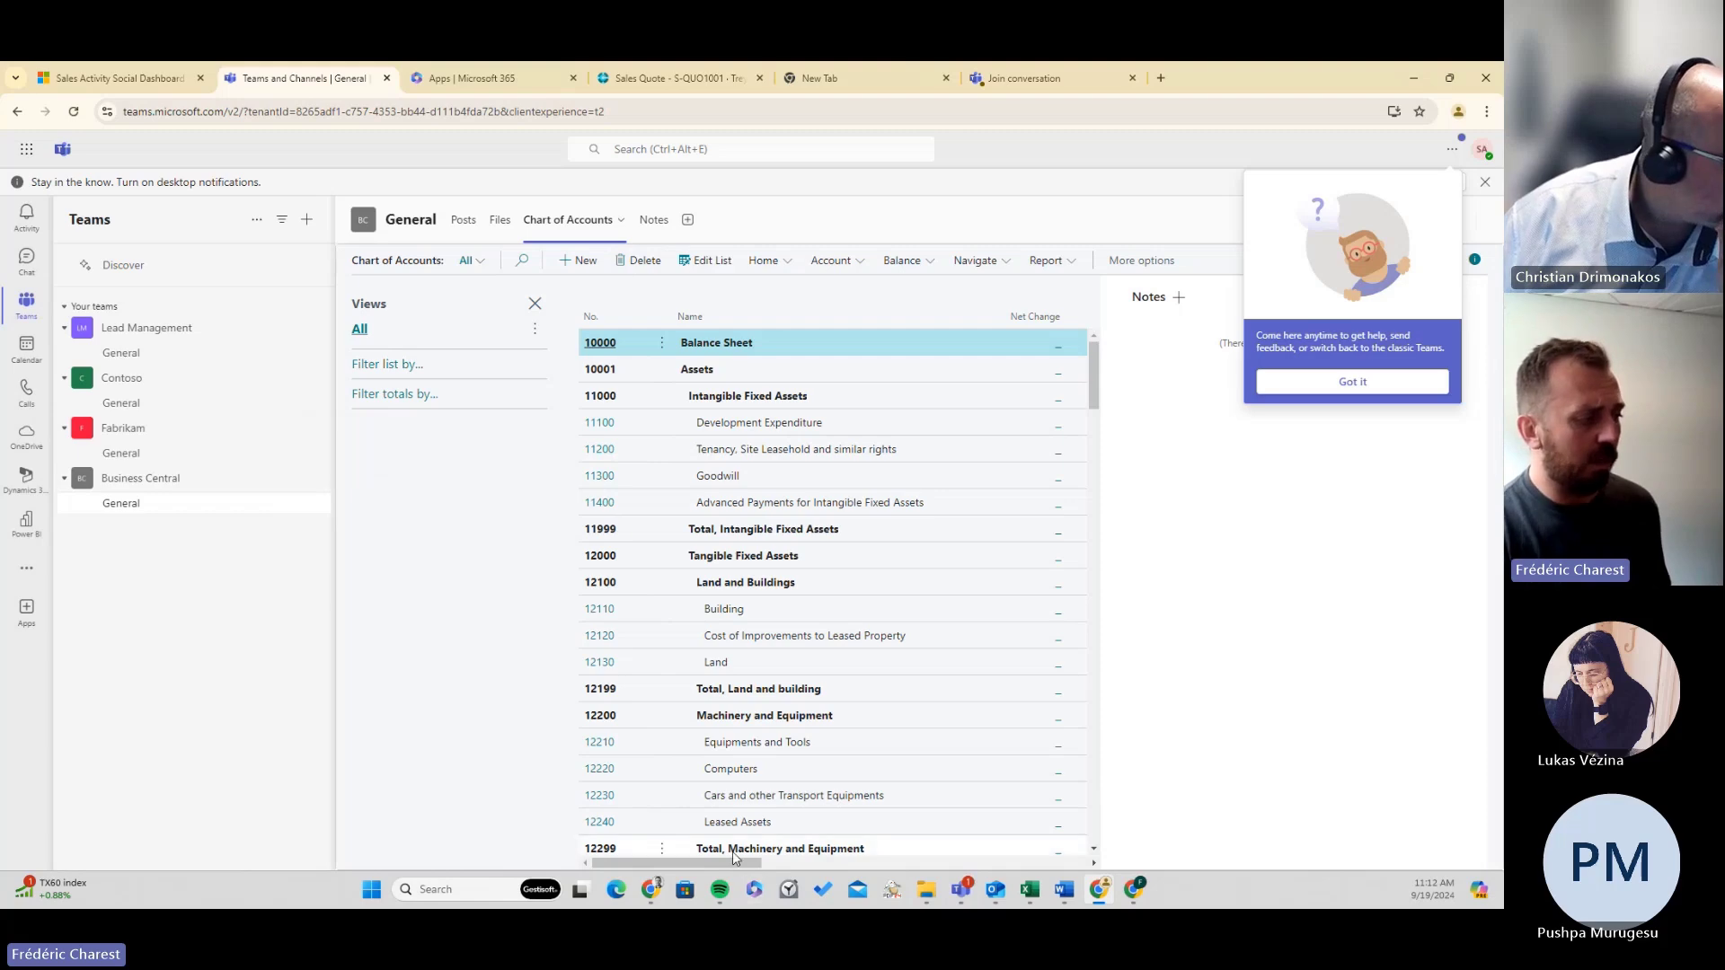
Scroll the Chart of Accounts grid to show the Net Change, Balance and Account Category columns.
{"action": "left_click_drag", "start_coordinate": [735, 860], "coordinate": [971, 858]}
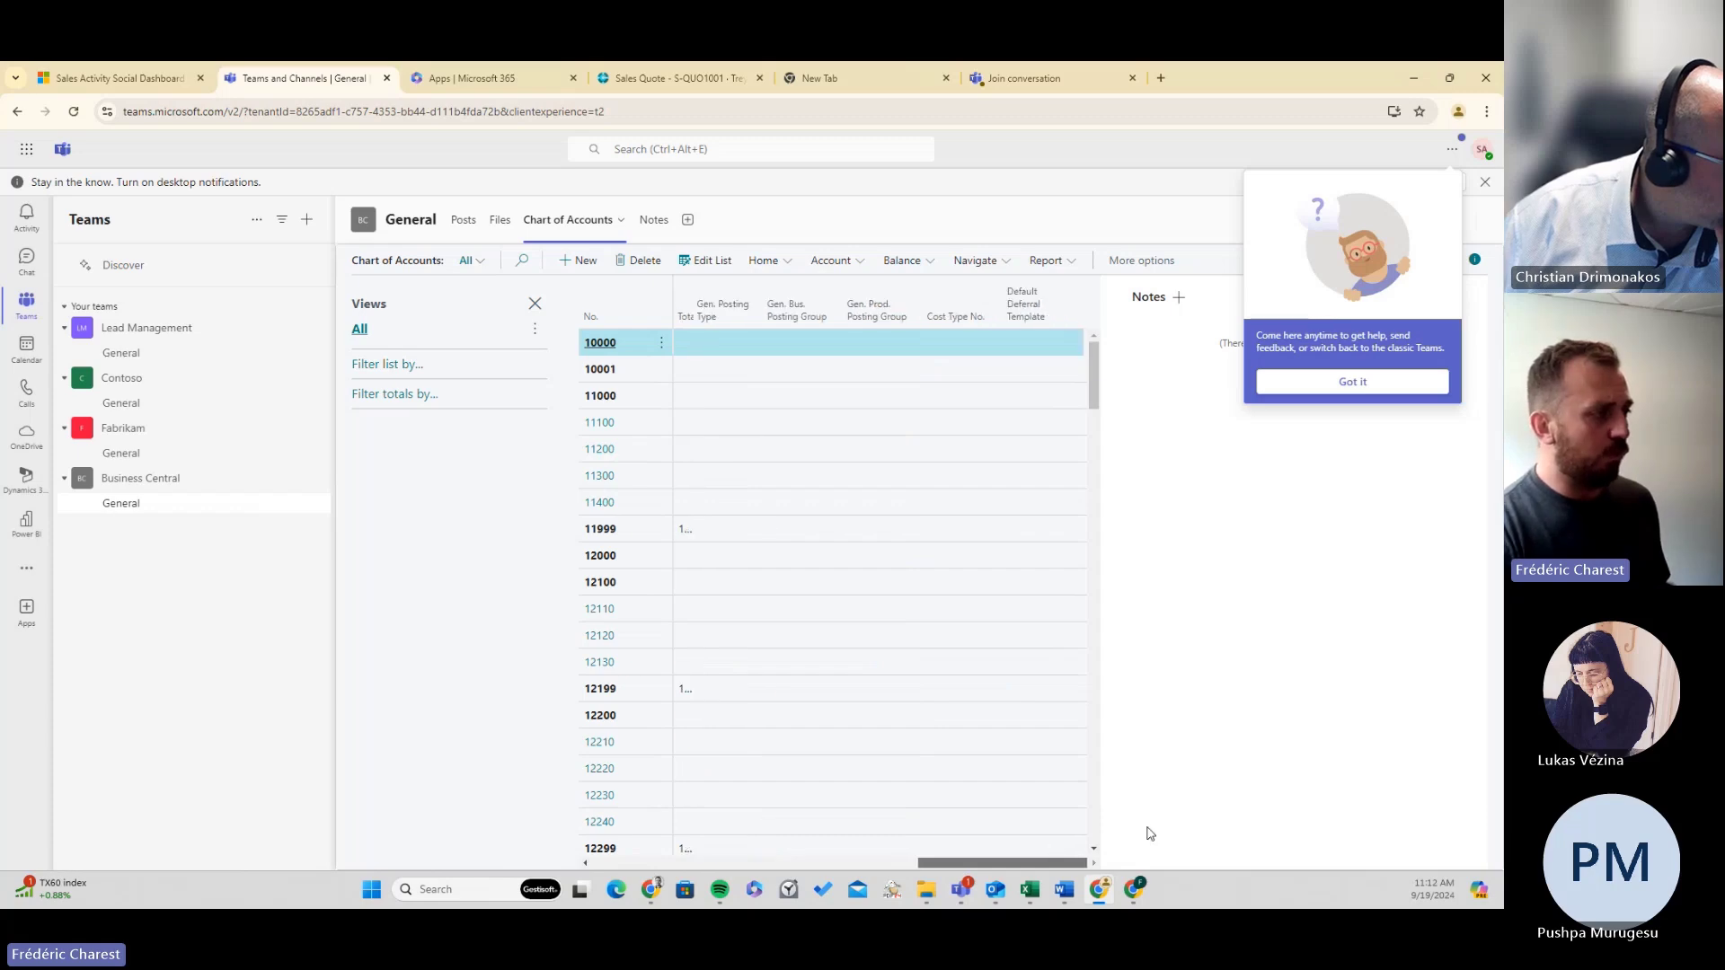
{"action": "scroll", "coordinate": [905, 837], "scroll_direction": "left", "scroll_amount": 5}
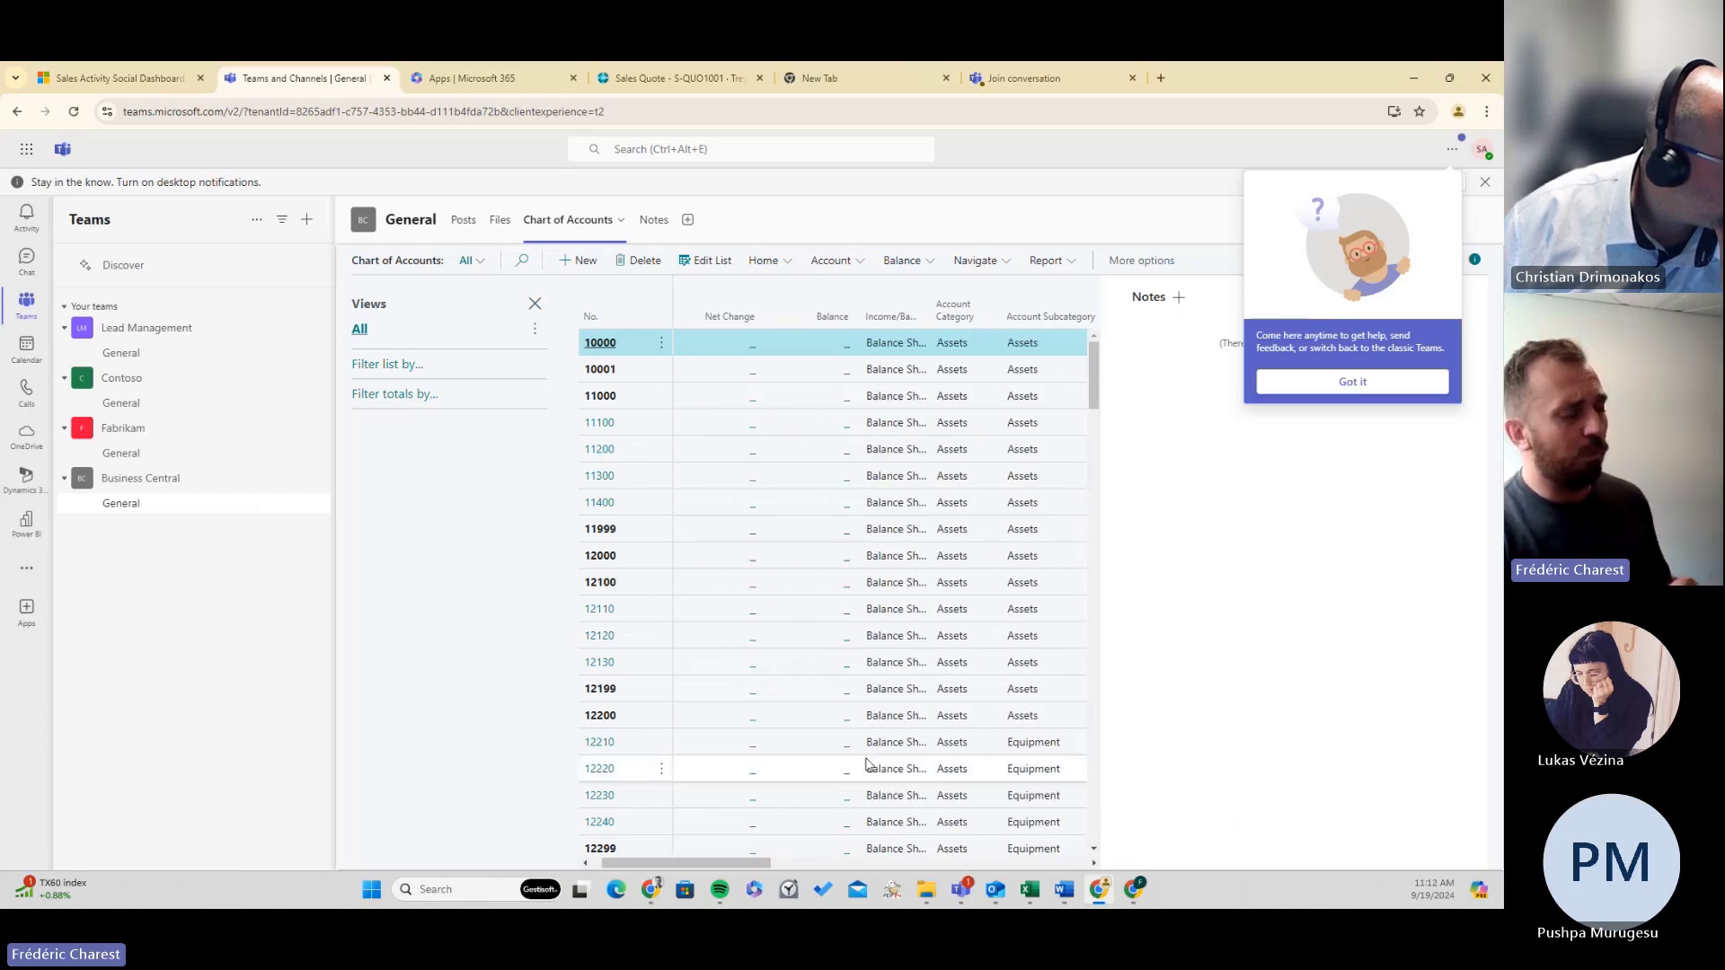